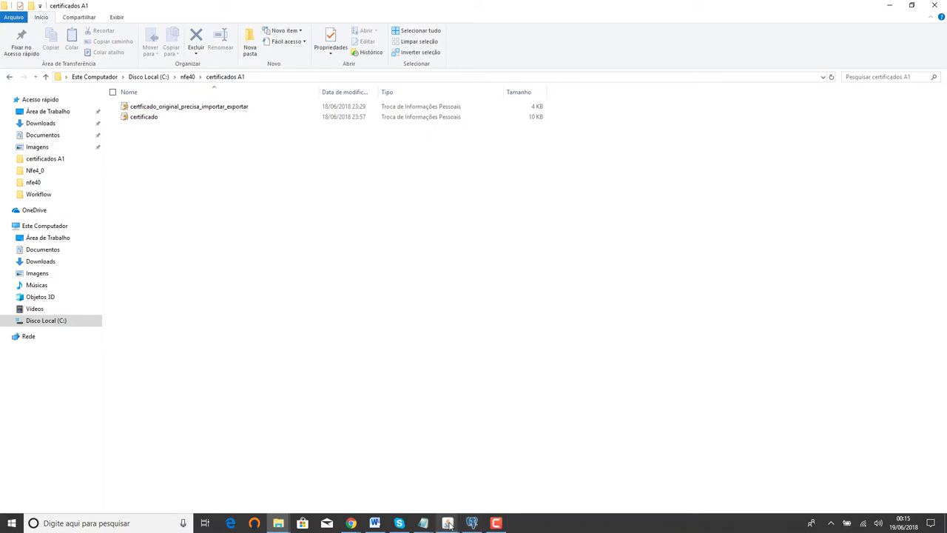
# Step: Close NFeFacil's company maintenance form and open the Administração menu
pyautogui.moveTo(448, 523)
pyautogui.click(424, 511)
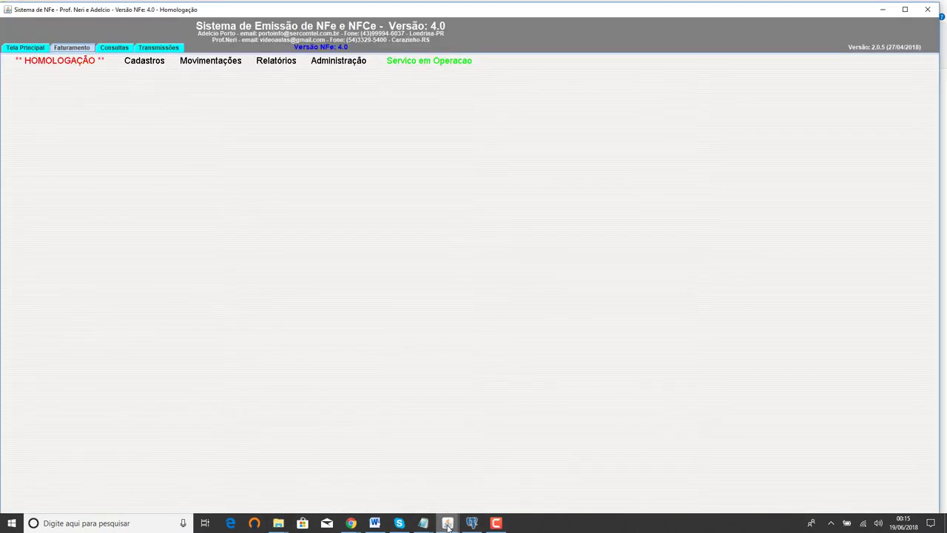
pyautogui.click(481, 495)
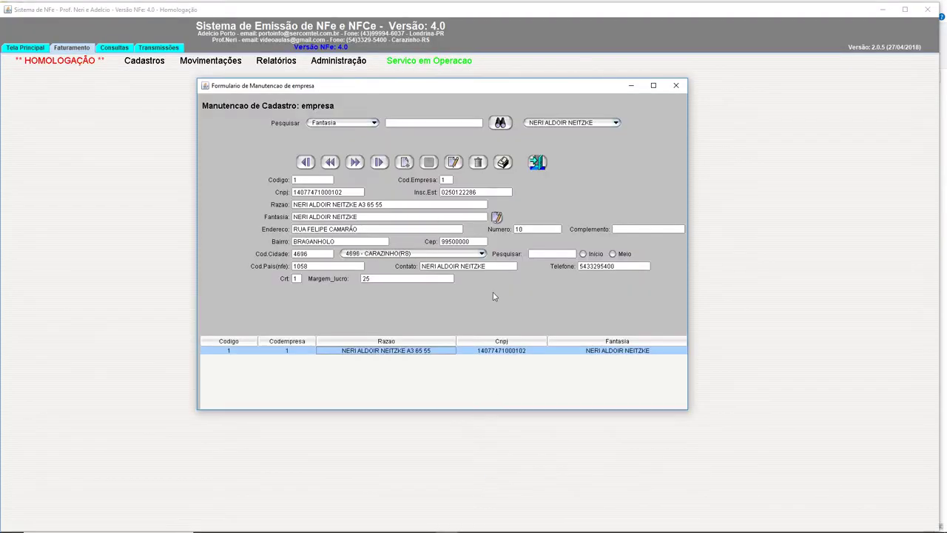
pyautogui.click(676, 85)
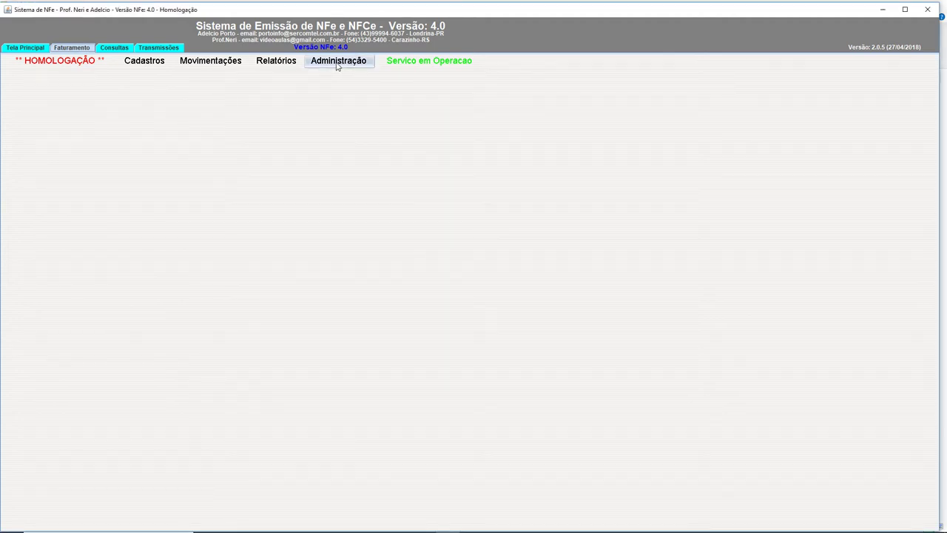
pyautogui.click(338, 64)
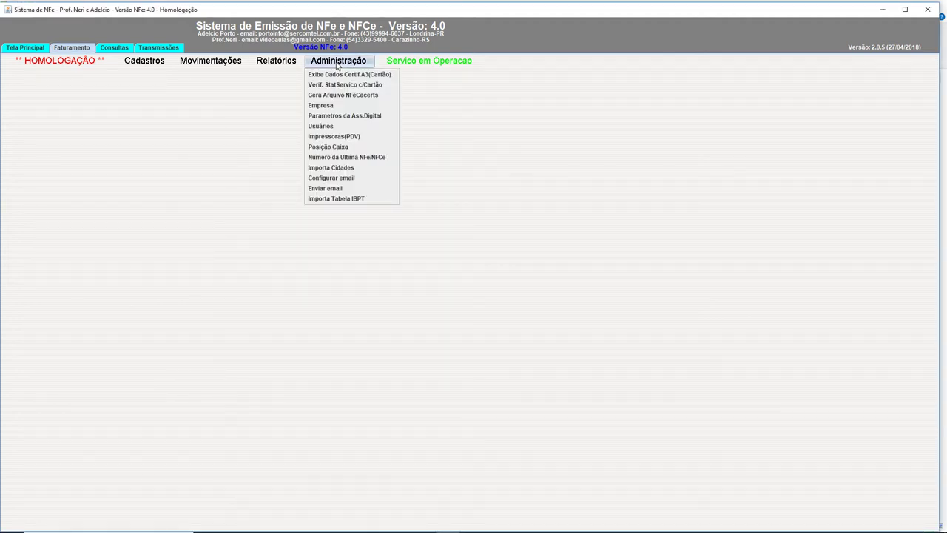
# Step: Open Administração > Empresa and start a new blank company record, código 2
pyautogui.click(332, 107)
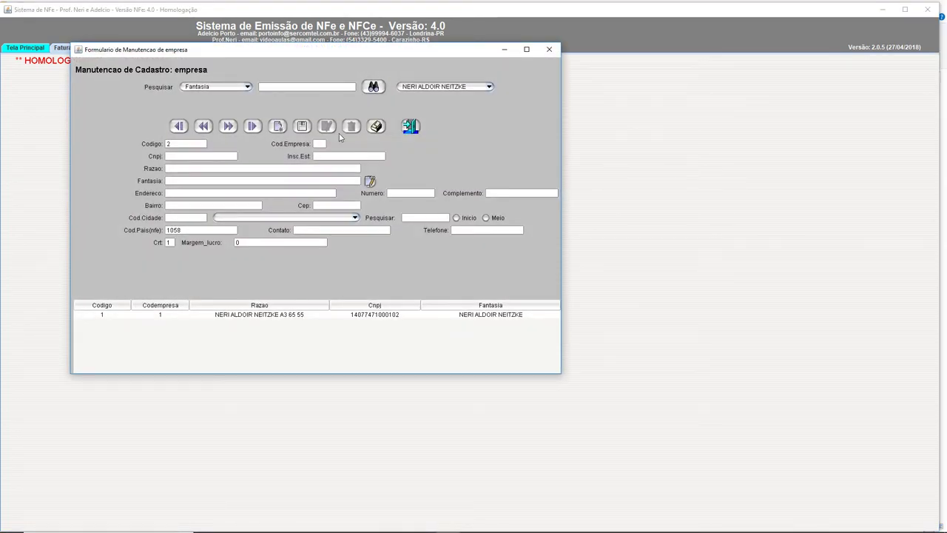
pyautogui.moveTo(341, 49); pyautogui.dragTo(530, 84)
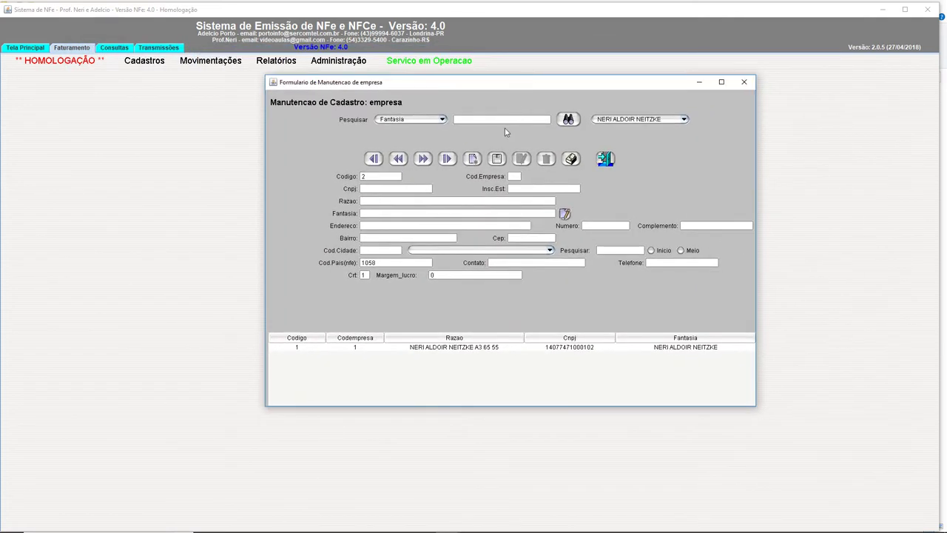
pyautogui.click(441, 349)
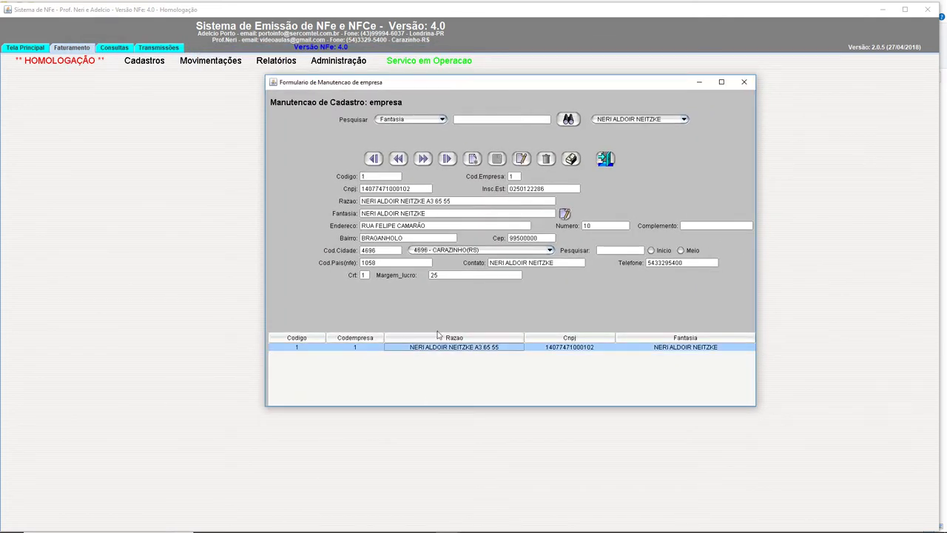
pyautogui.click(473, 159)
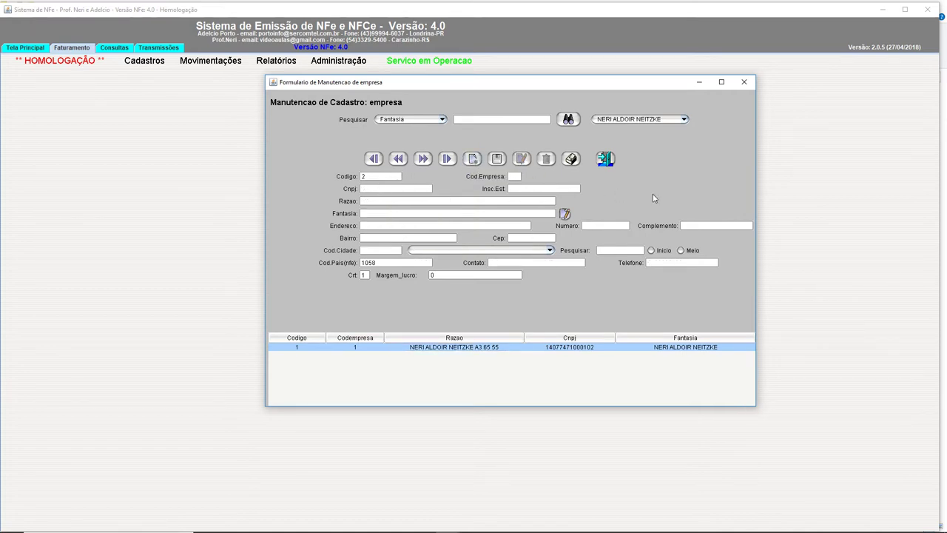
# Step: Enter código 2, the CNPJ, state registration and razão 'Feijao com Arroz A1 mod 55 e 65'
pyautogui.write('2')
pyautogui.press('Tab')
pyautogui.write('Feijao c')
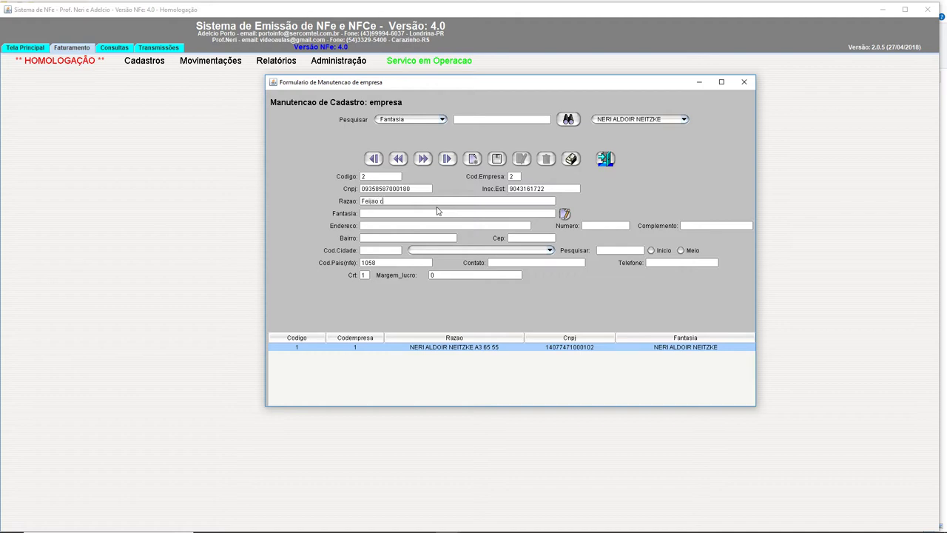
pyautogui.write('om Arros')
pyautogui.press('BackSpace')
pyautogui.write('z A1 mod 55 e 65')
pyautogui.moveTo(460, 200); pyautogui.dragTo(338, 202)
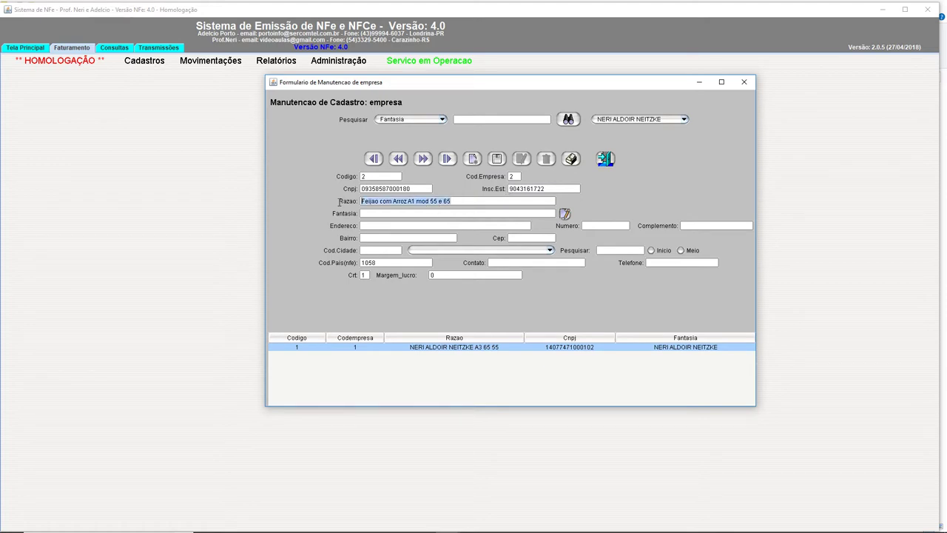
# Step: Enter trade name 'Feijao com Arroz', the street address, number, bairro and CEP, and find the city with 'londri'
pyautogui.click(406, 213)
pyautogui.write('Fei')
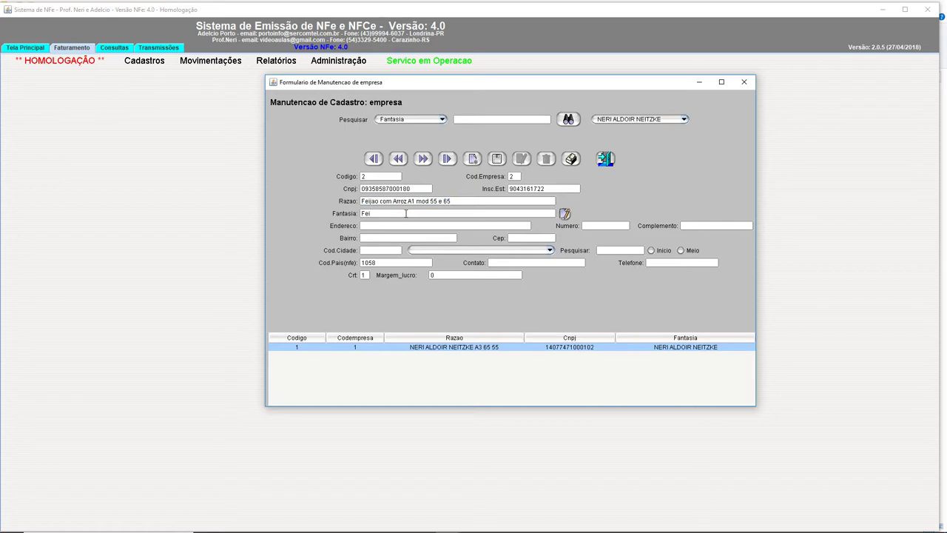
pyautogui.write('jao com Arroz')
pyautogui.click(405, 224)
pyautogui.press('Tab')
pyautogui.write('78')
pyautogui.write('Floresta')
pyautogui.press('Tab')
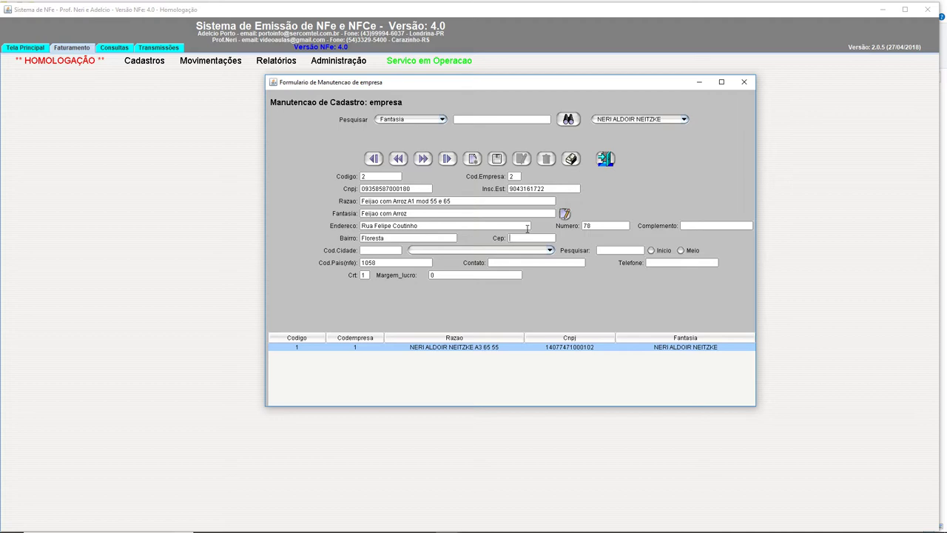
pyautogui.write('86032060')
pyautogui.click(623, 249)
pyautogui.write('londri')
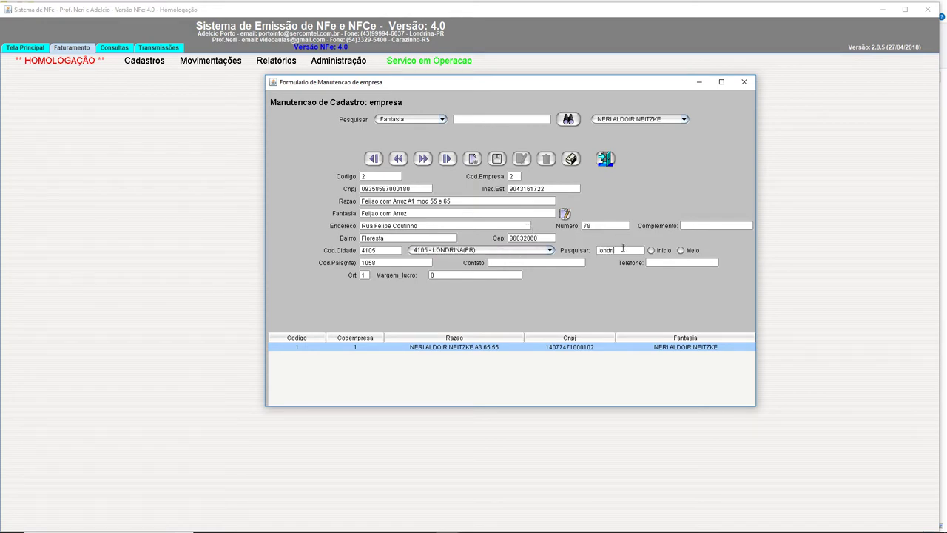
# Step: Fill in the contact name and phone, set Crt to 1 and profit margin to 20
pyautogui.click(503, 262)
pyautogui.write('Adelcio')
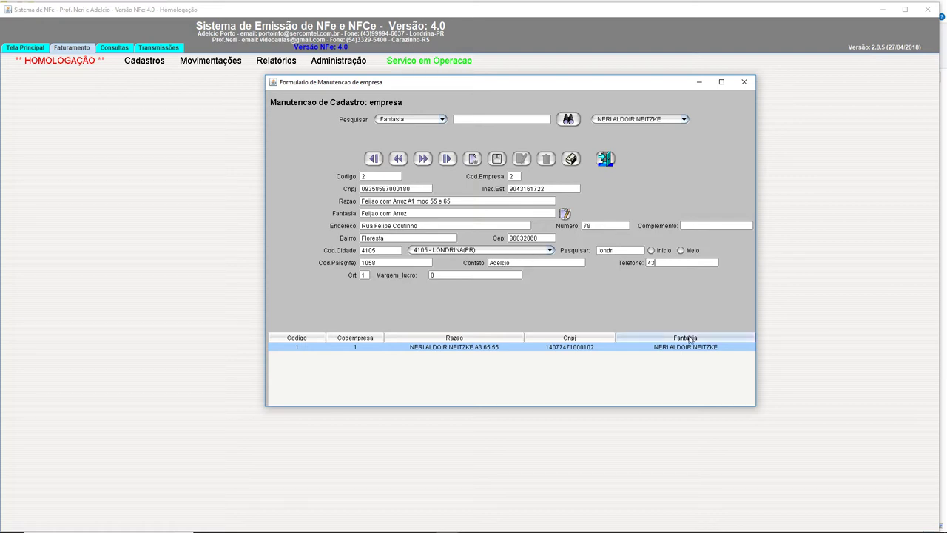
pyautogui.write('99946037')
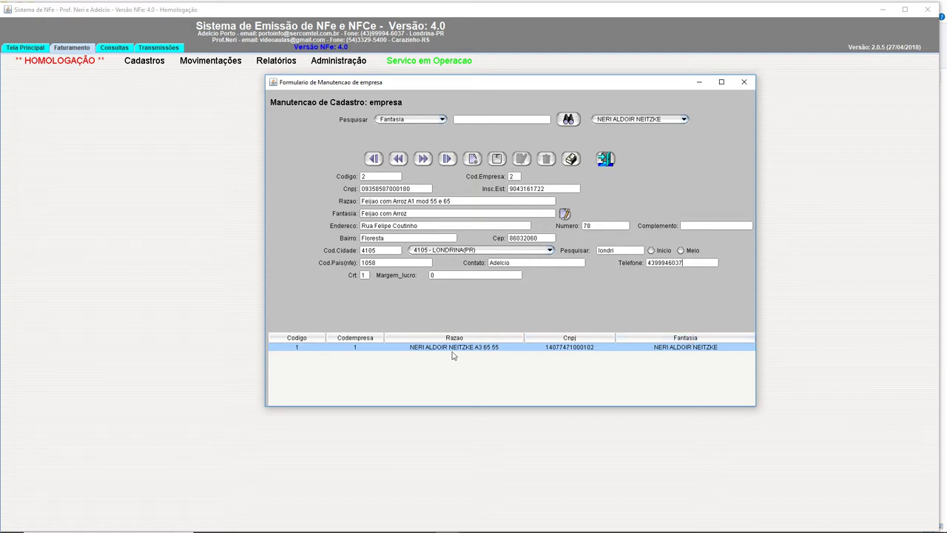
pyautogui.click(363, 275)
pyautogui.write('1')
pyautogui.click(431, 275)
pyautogui.write('2')
# Step: Save company 2 and acknowledge the users, pardigital, numeronfe, numerolote and numerosequencia confirmations
pyautogui.click(497, 160)
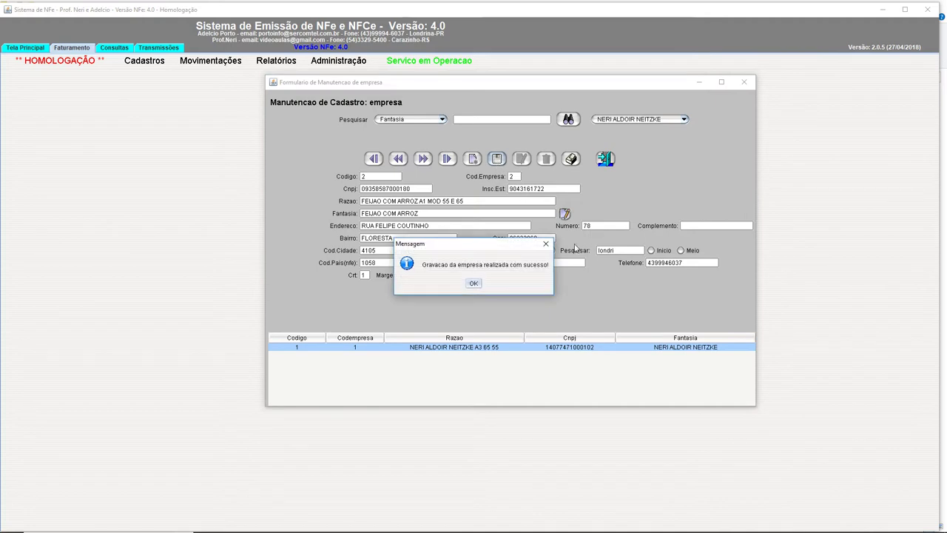
pyautogui.click(475, 284)
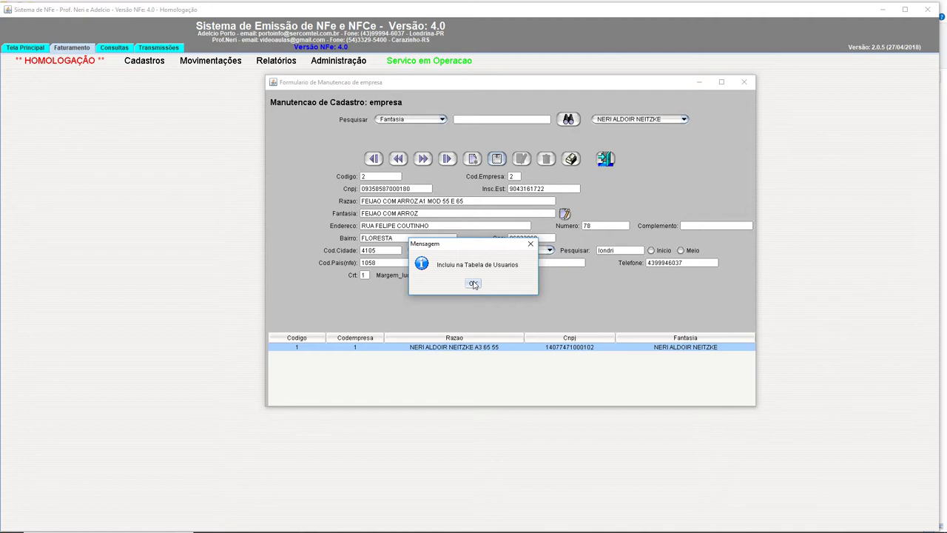
pyautogui.click(475, 285)
pyautogui.click(475, 284)
pyautogui.click(475, 284)
pyautogui.click(474, 284)
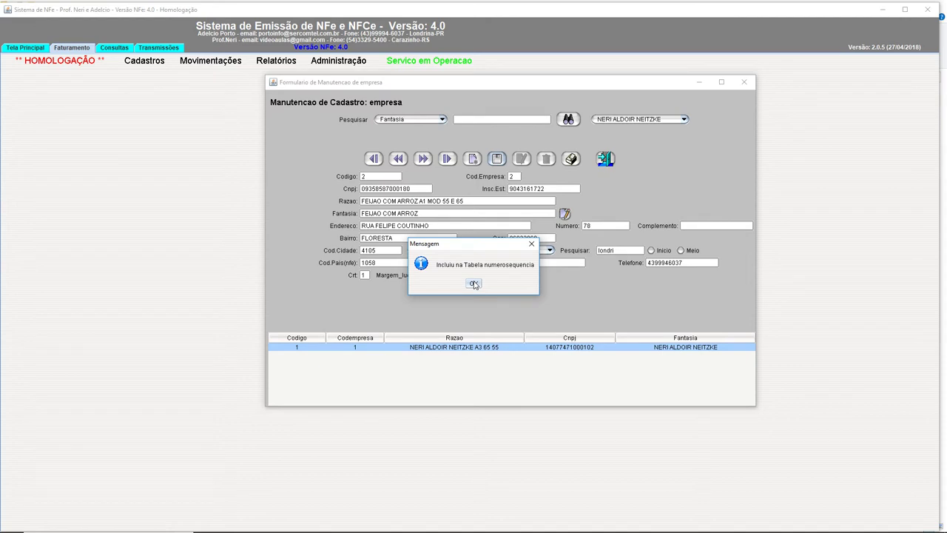
pyautogui.click(475, 284)
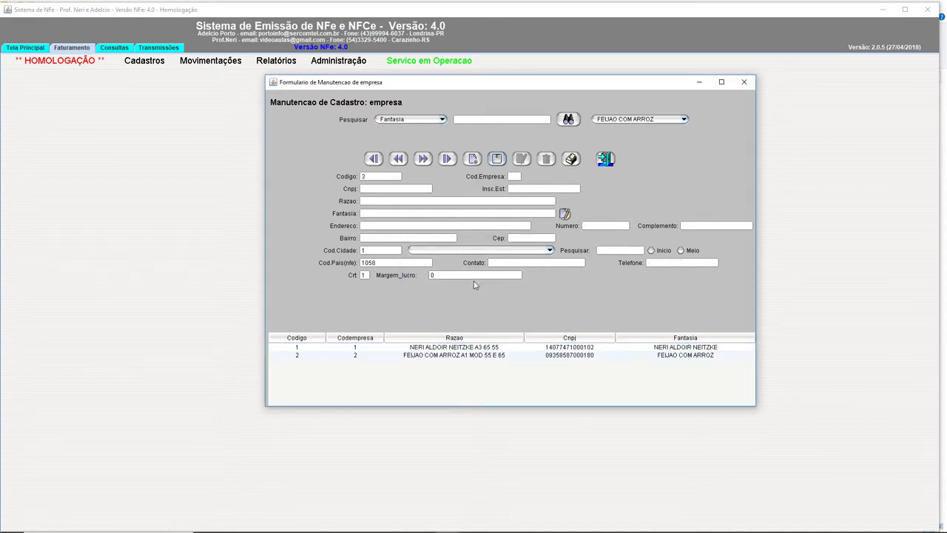
# Step: Review company 1 and FEIJAO COM ARROZ from the grid, leaving company 2 loaded in the form
pyautogui.click(485, 347)
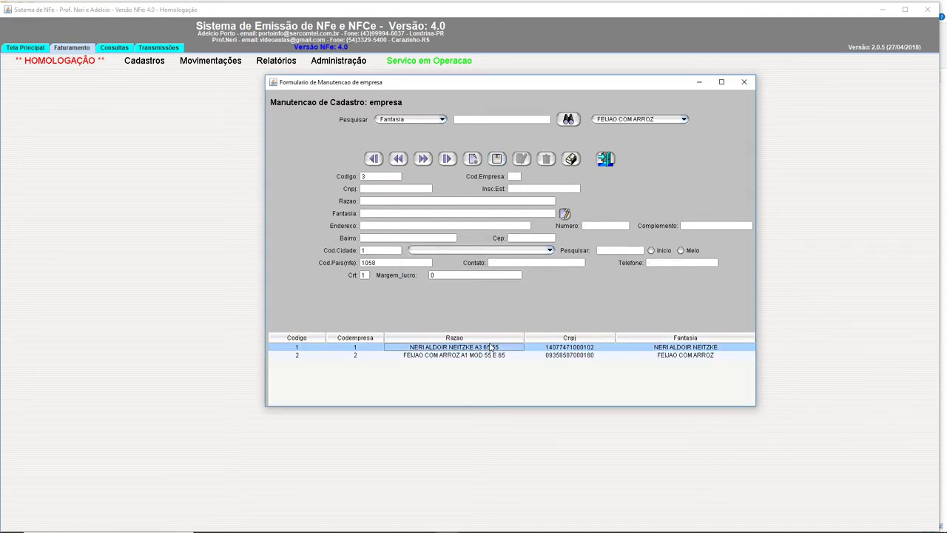
pyautogui.click(491, 357)
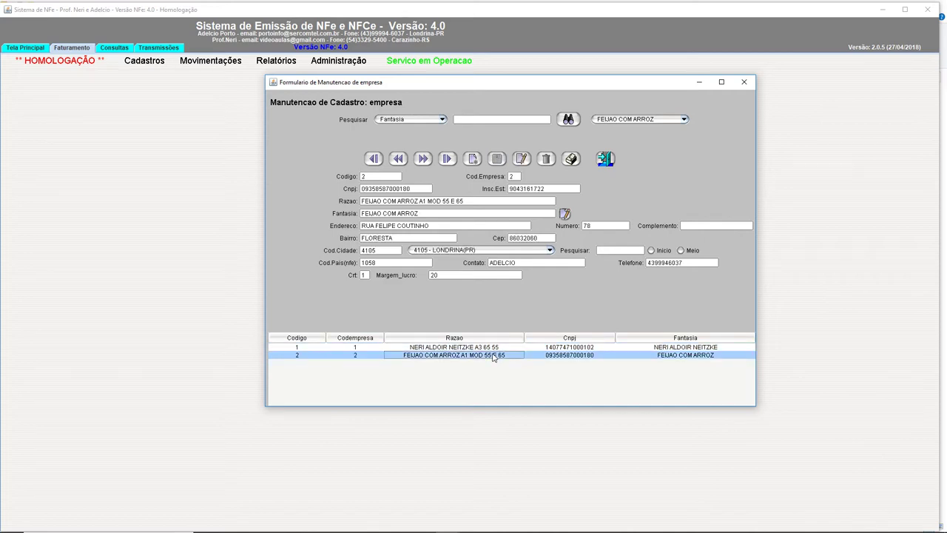
pyautogui.press('Up')
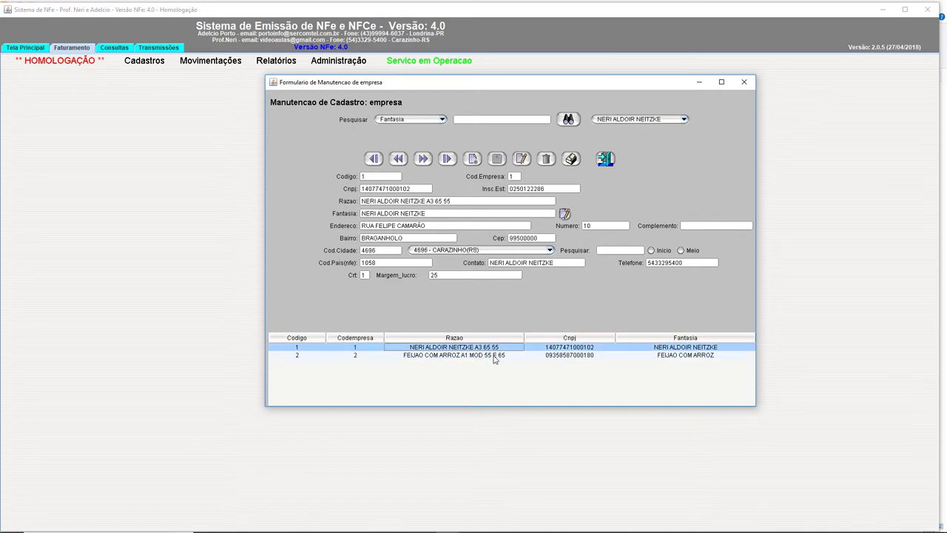
pyautogui.click(493, 356)
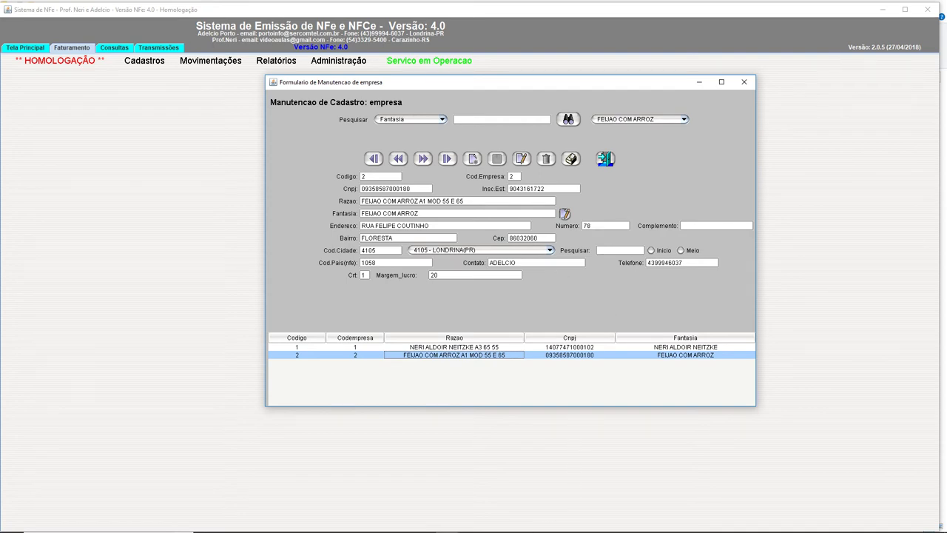
pyautogui.moveTo(440, 529)
pyautogui.click(278, 523)
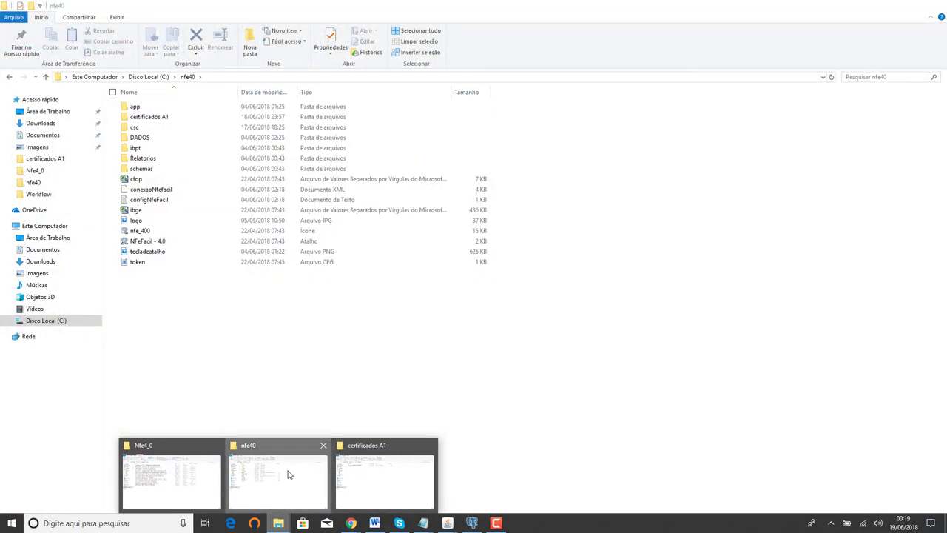
pyautogui.click(277, 480)
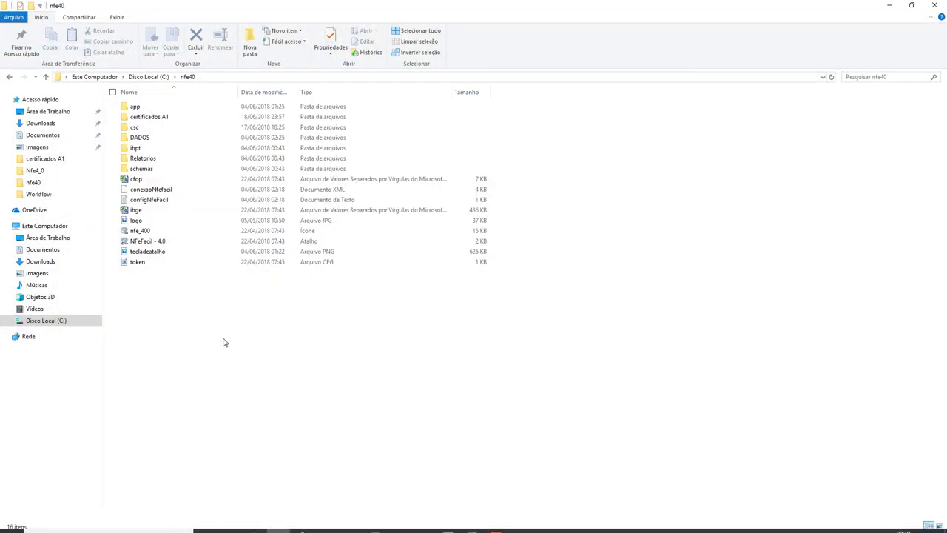
pyautogui.click(51, 112)
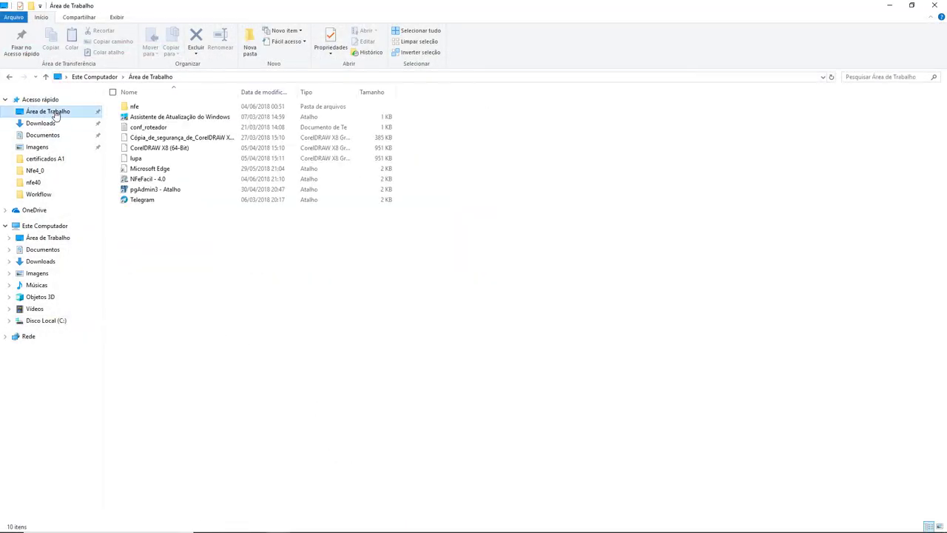
pyautogui.click(152, 185)
pyautogui.rightClick(180, 191)
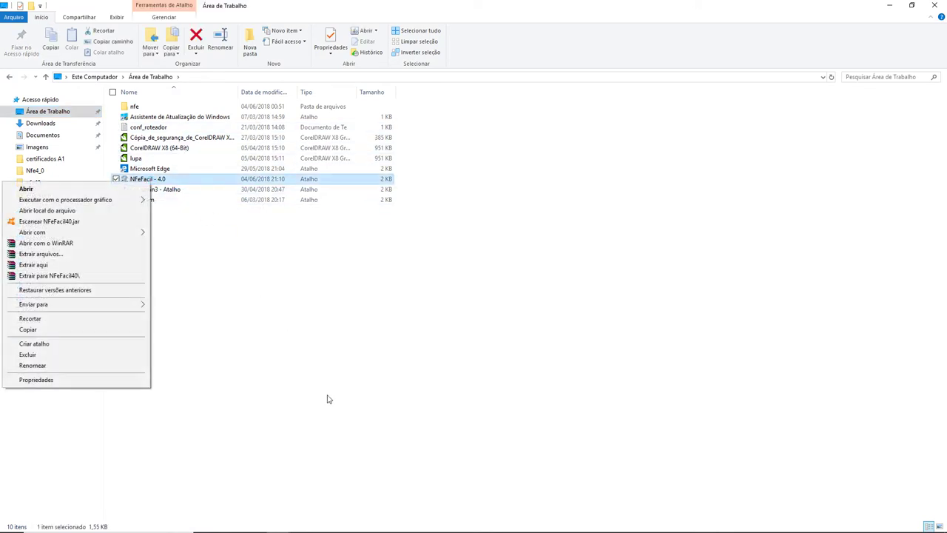
pyautogui.click(79, 379)
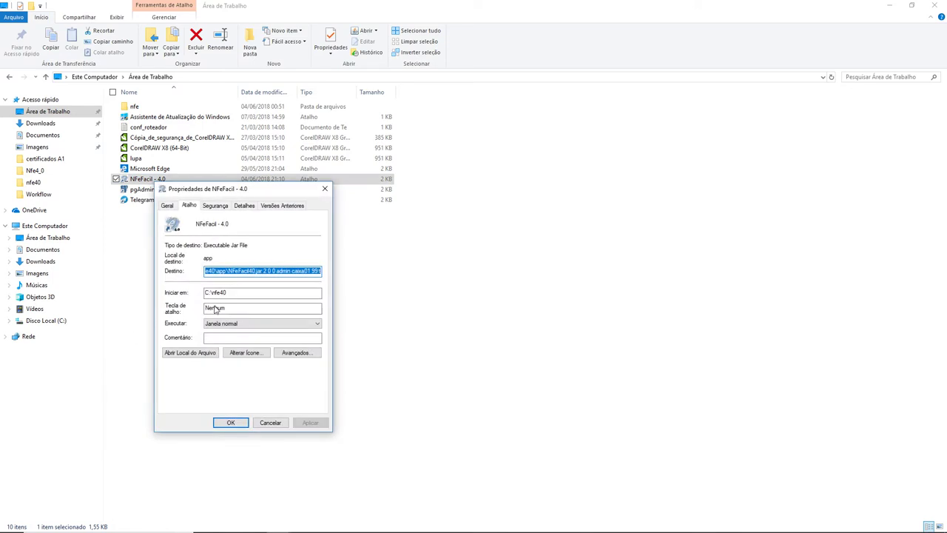
pyautogui.click(304, 271)
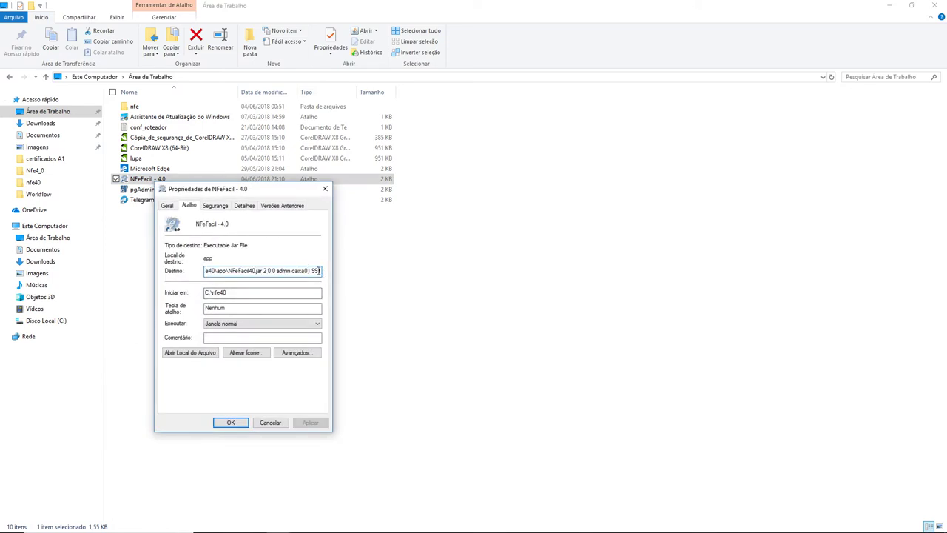
pyautogui.write('.')
pyautogui.click(270, 423)
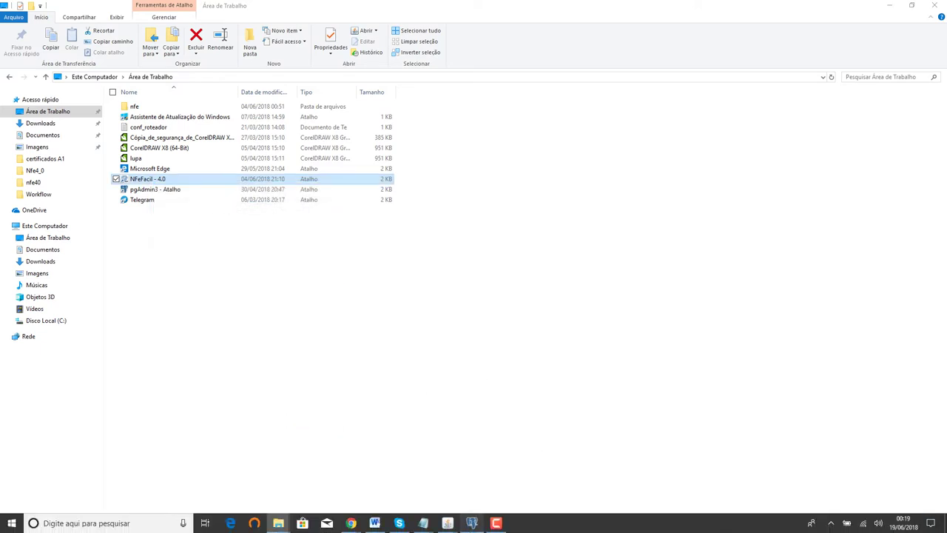
# Step: In pgAdmin3, view the empresa table's top 100 rows and check the codigo 1 and 2 records
pyautogui.click(471, 523)
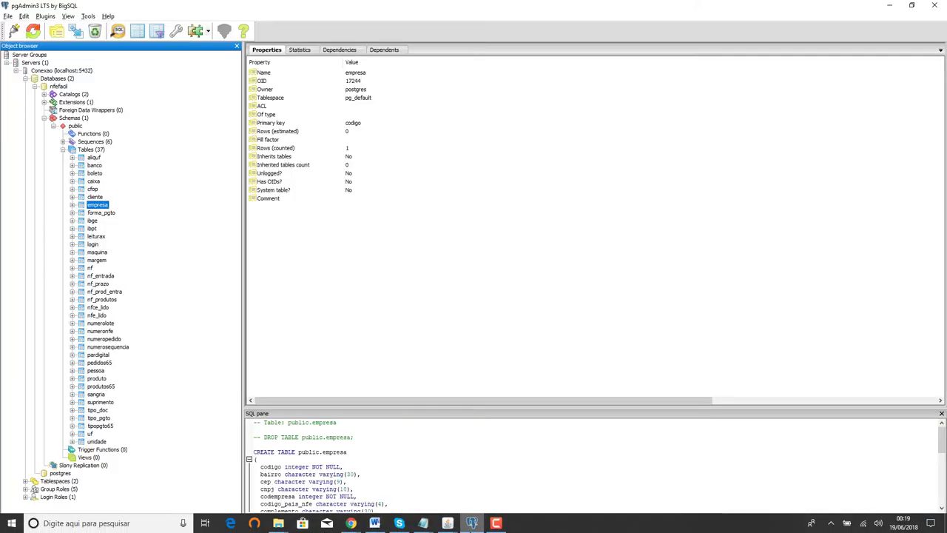
pyautogui.rightClick(97, 206)
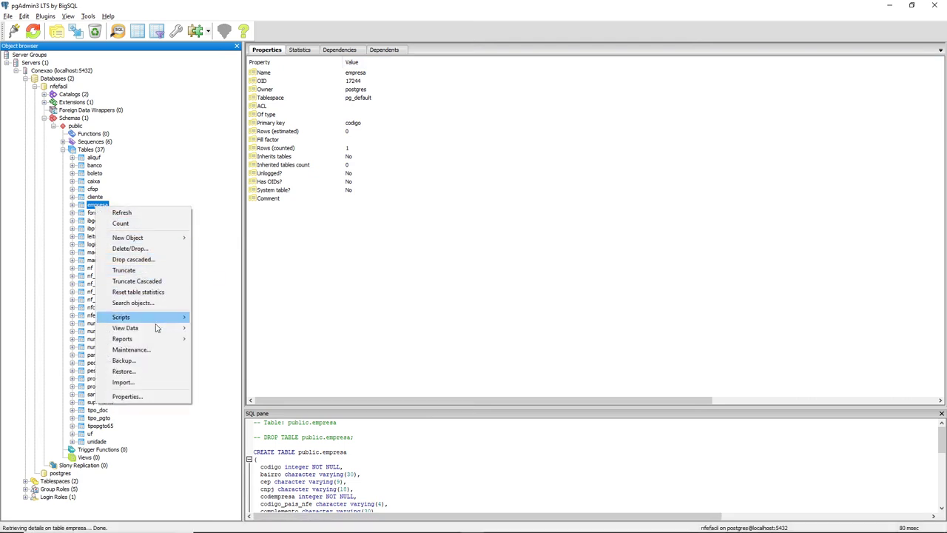
pyautogui.moveTo(155, 328)
pyautogui.click(218, 331)
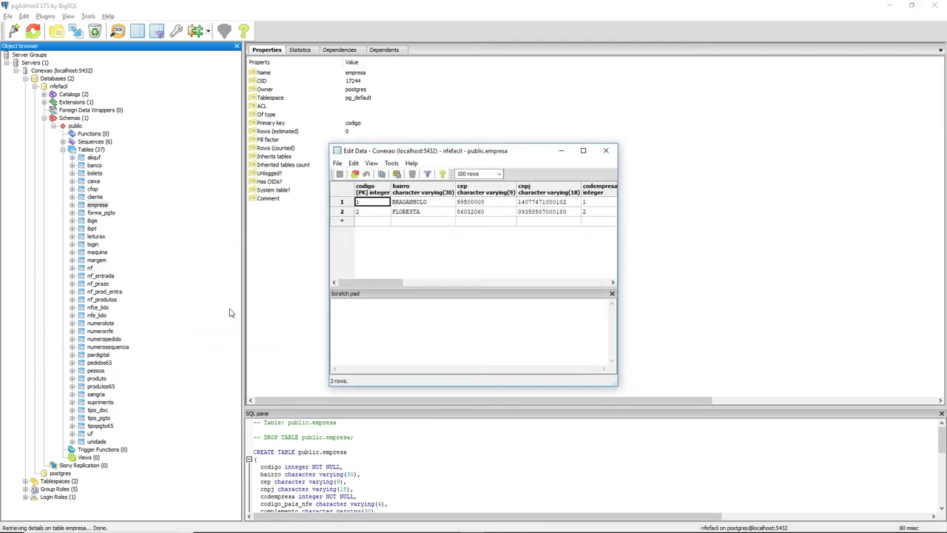
pyautogui.click(496, 214)
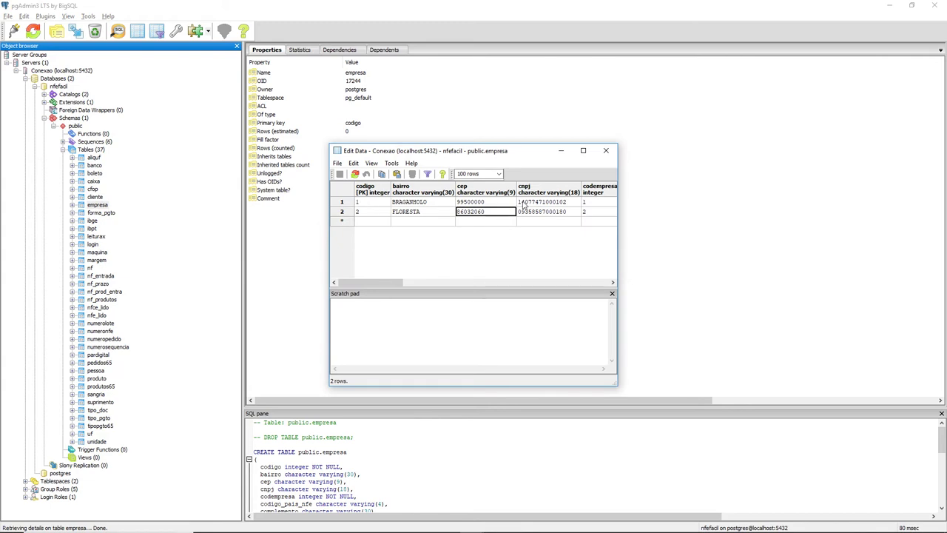
pyautogui.click(606, 151)
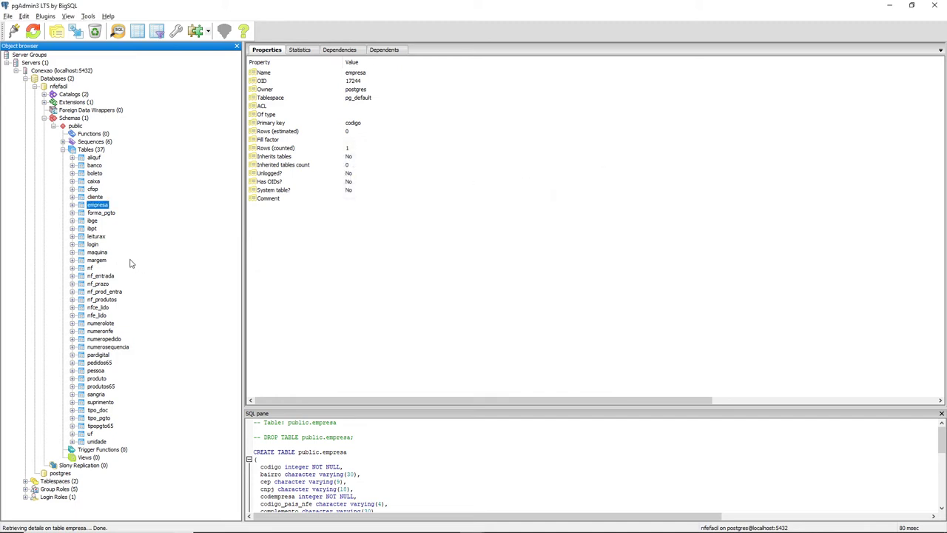
# Step: View the pardigital table's top 100 rows for companies 1 and 2, then minimize pgAdmin3
pyautogui.click(98, 356)
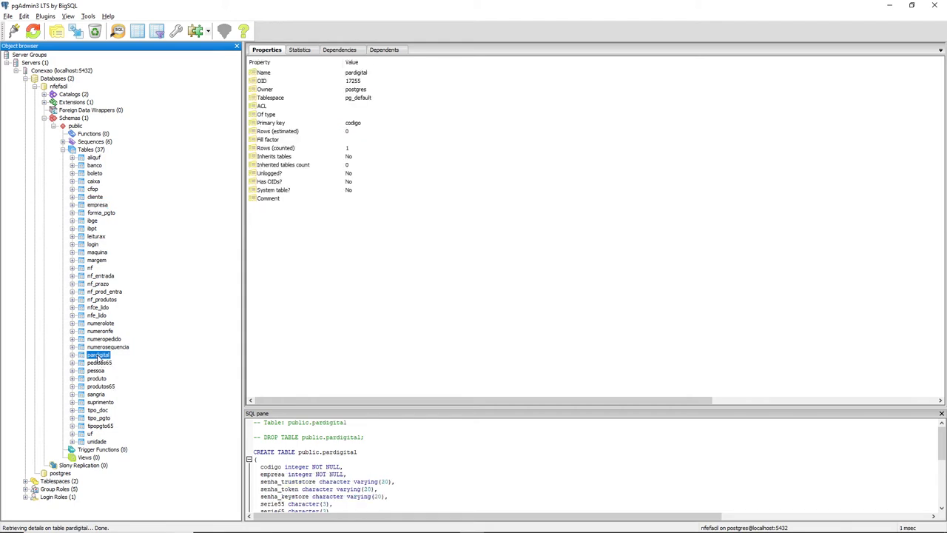
pyautogui.rightClick(98, 356)
pyautogui.moveTo(158, 285)
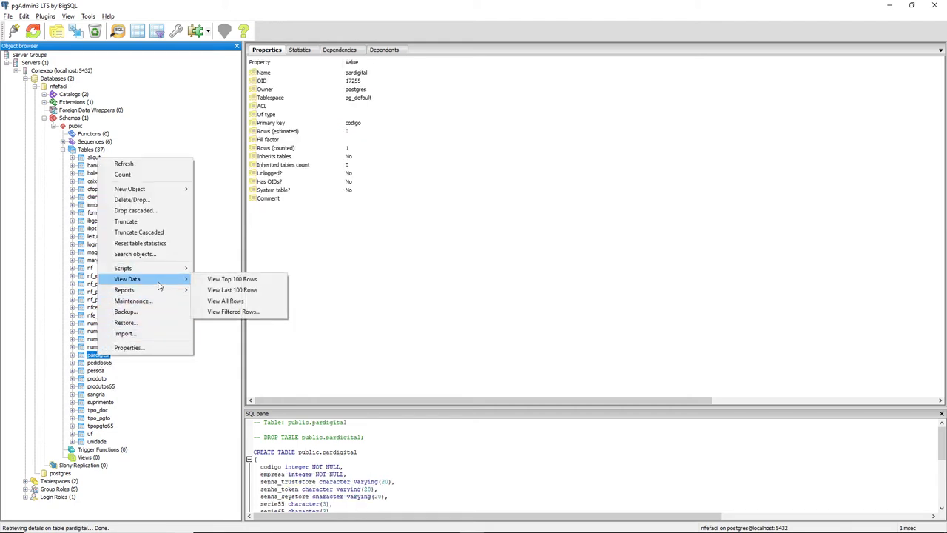
pyautogui.click(228, 280)
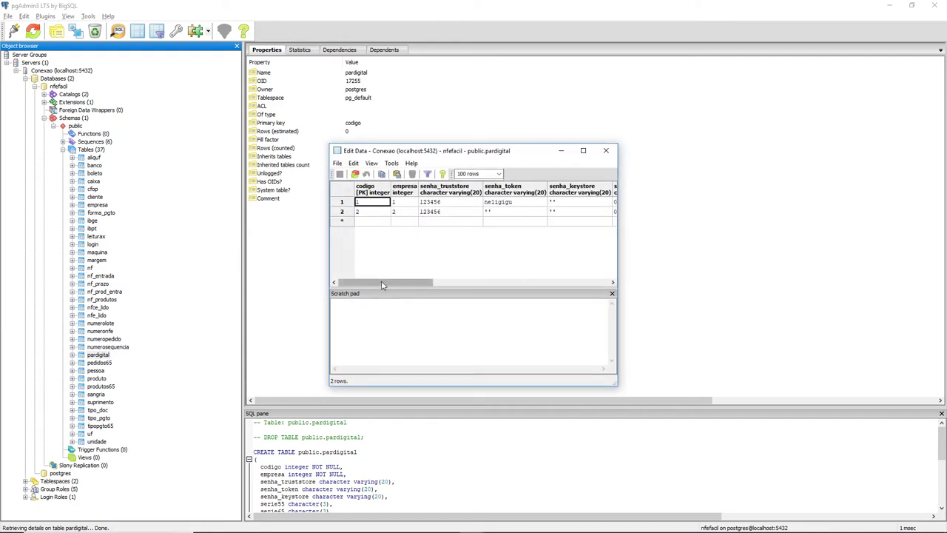
pyautogui.moveTo(379, 284)
pyautogui.mouseDown()
pyautogui.moveTo(535, 287)
pyautogui.moveTo(364, 286)
pyautogui.mouseUp()
pyautogui.click(606, 151)
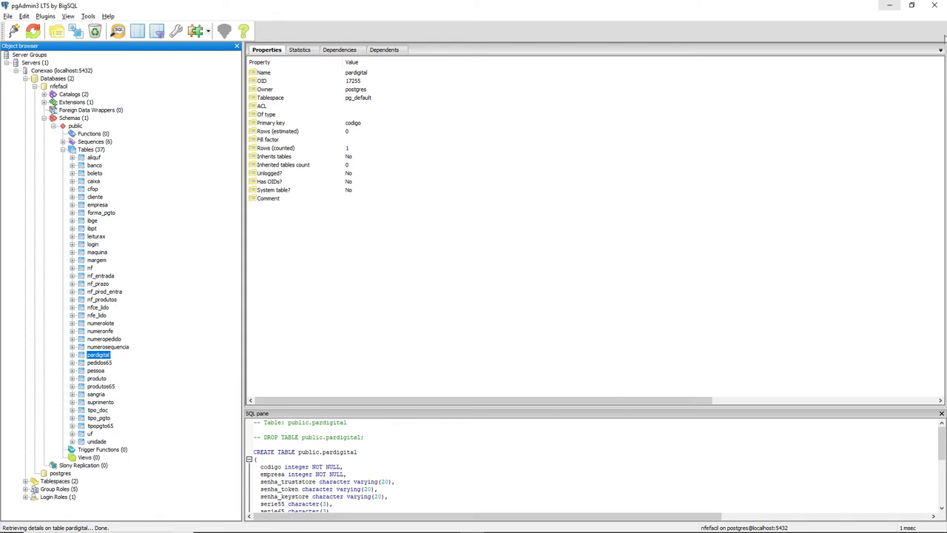
pyautogui.click(890, 7)
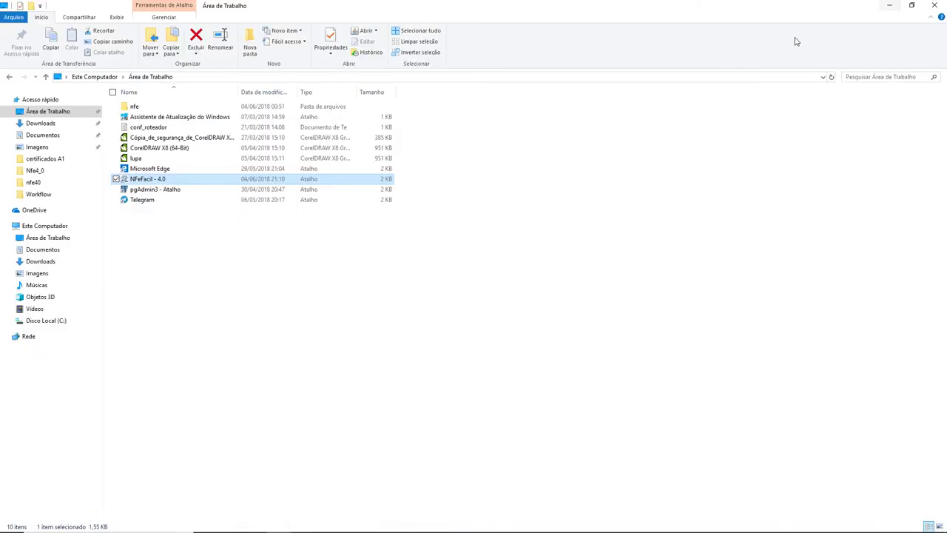
# Step: Bring NFeFacil forward and close the company maintenance form
pyautogui.click(448, 523)
pyautogui.click(413, 495)
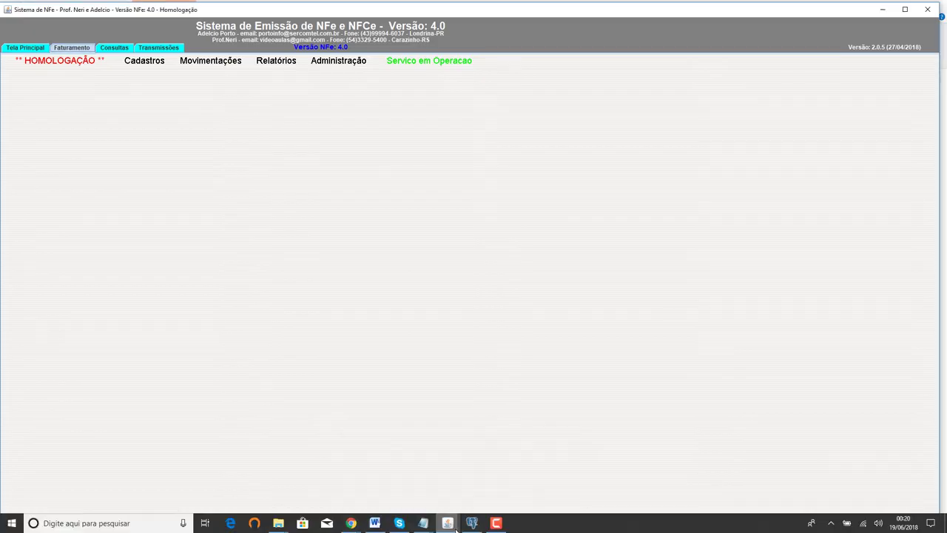
pyautogui.click(448, 523)
pyautogui.click(497, 481)
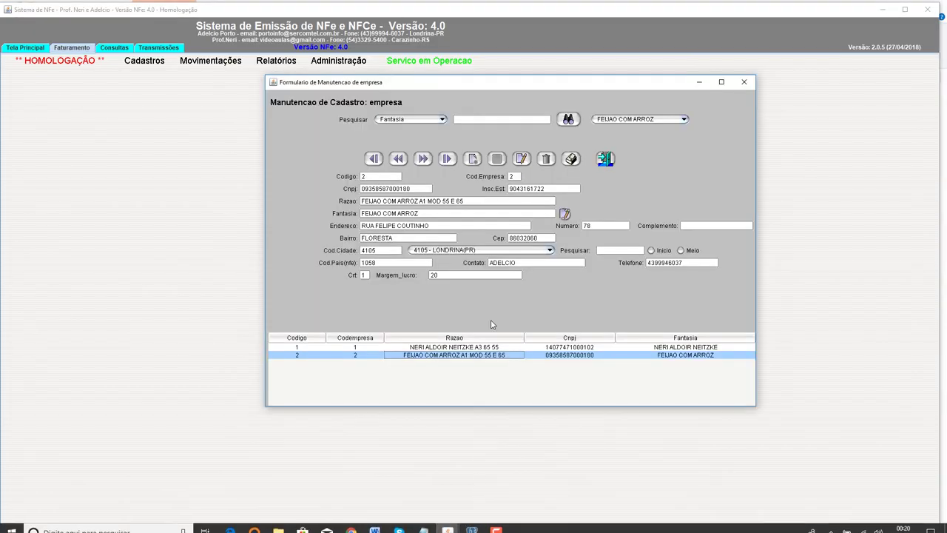
pyautogui.click(744, 81)
# Step: Open Parametros da Ass.Digital and load company 2, FEIJAO COM ARROZ, from the grid
pyautogui.click(337, 64)
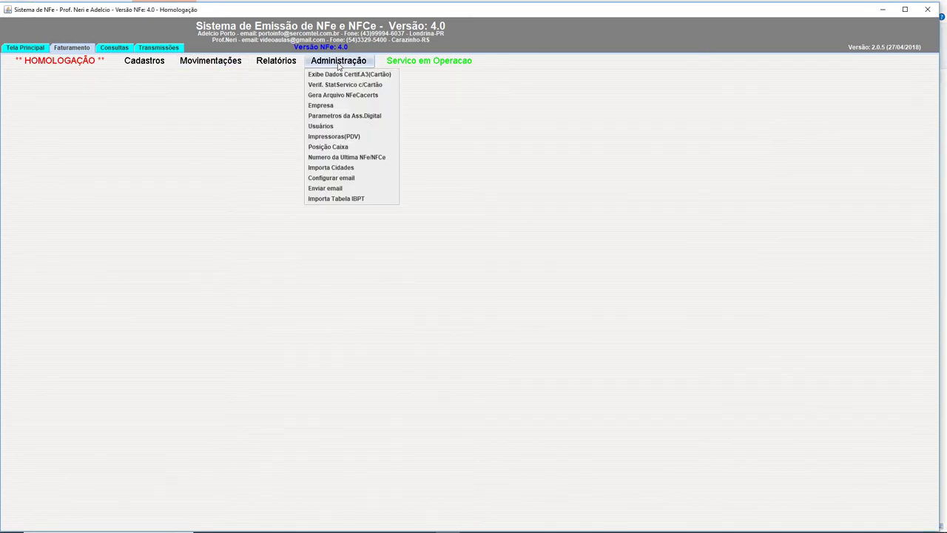
pyautogui.click(340, 117)
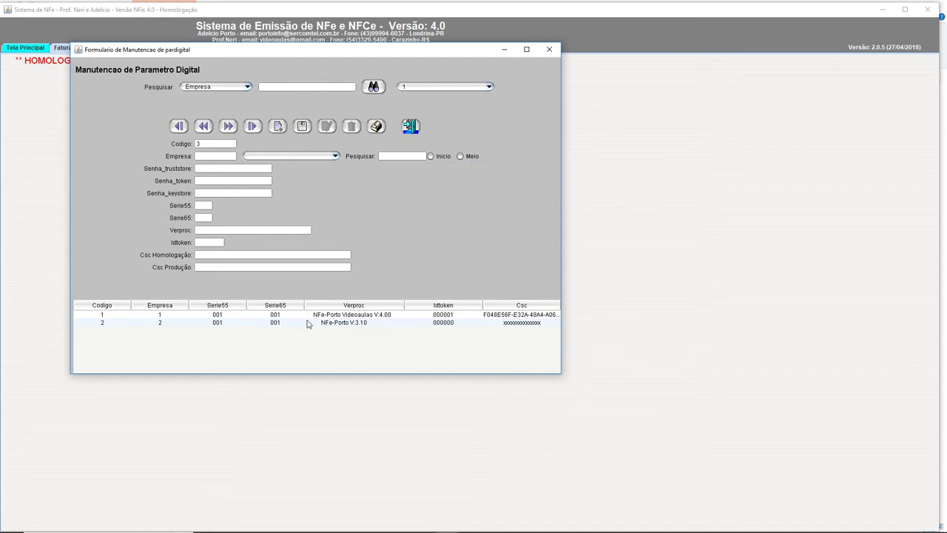
pyautogui.click(148, 325)
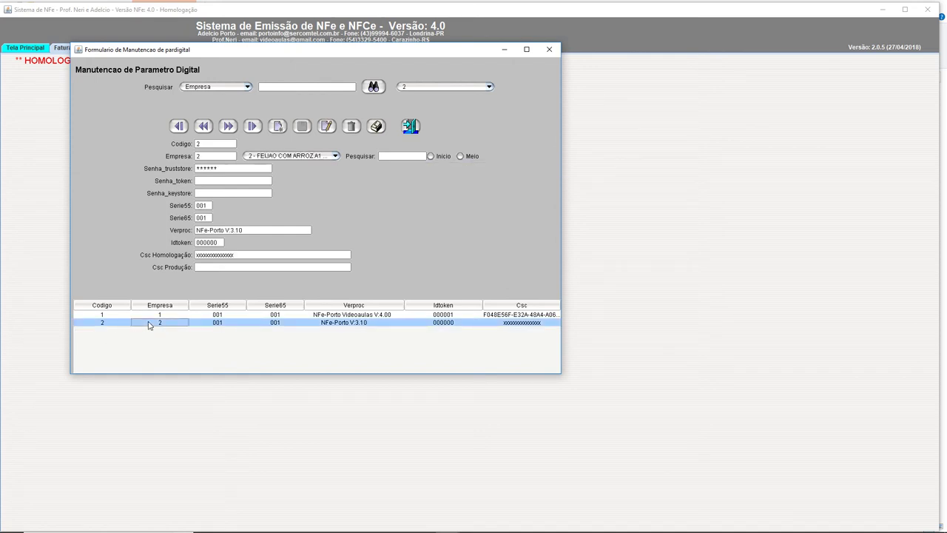
pyautogui.click(279, 524)
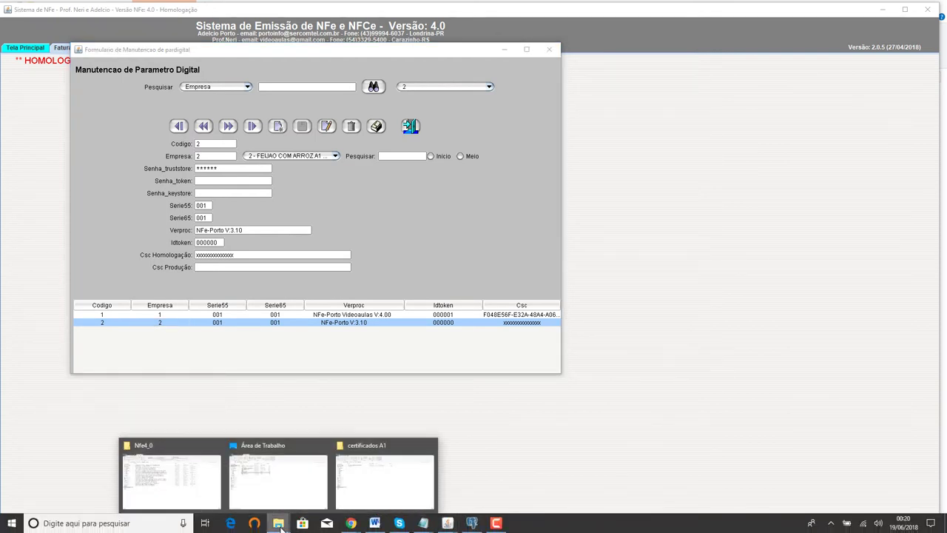
# Step: In the certificados A1 Explorer window, open the nfe40 DADOS folder containing EMPR0001
pyautogui.click(379, 485)
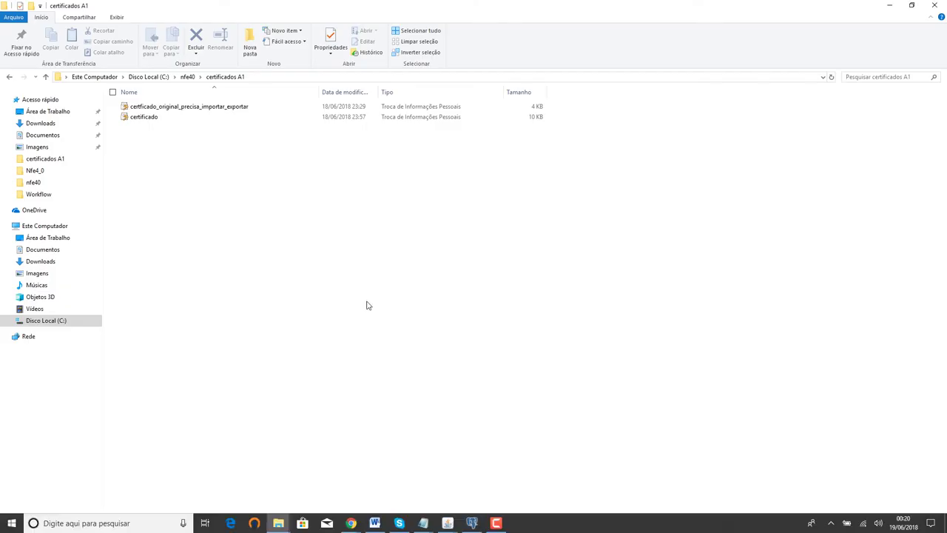
pyautogui.click(187, 77)
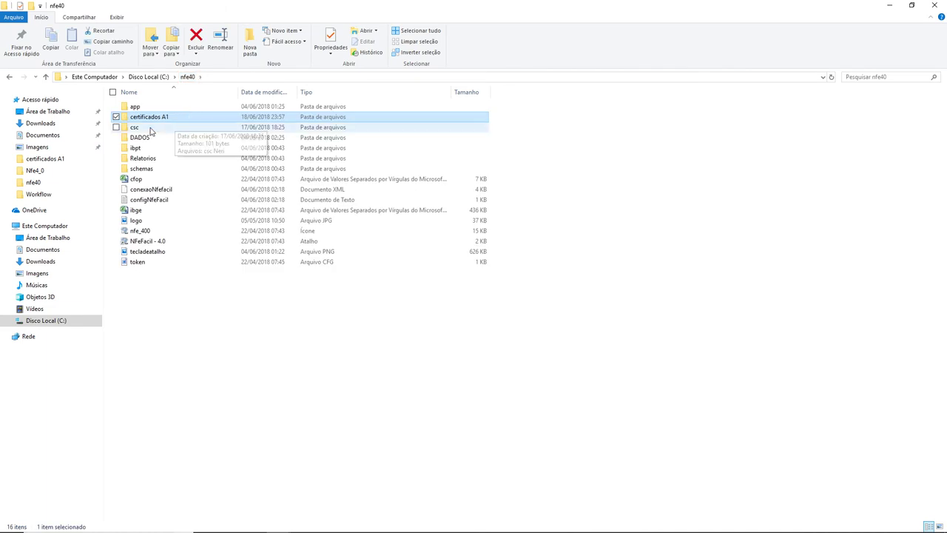
pyautogui.doubleClick(133, 139)
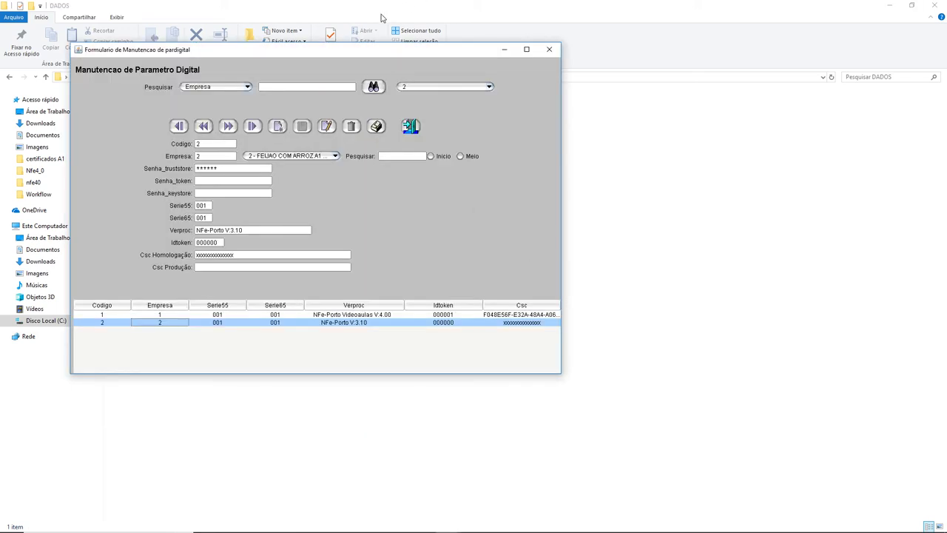
# Step: Close the digital-signature parameter form and reopen NFeFacil's Administração menu
pyautogui.moveTo(387, 51); pyautogui.dragTo(490, 131)
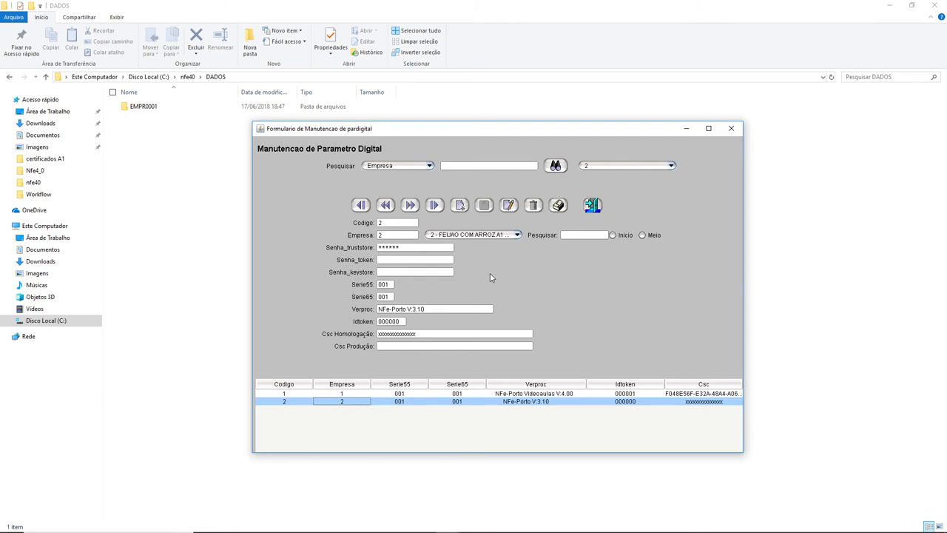
pyautogui.click(731, 130)
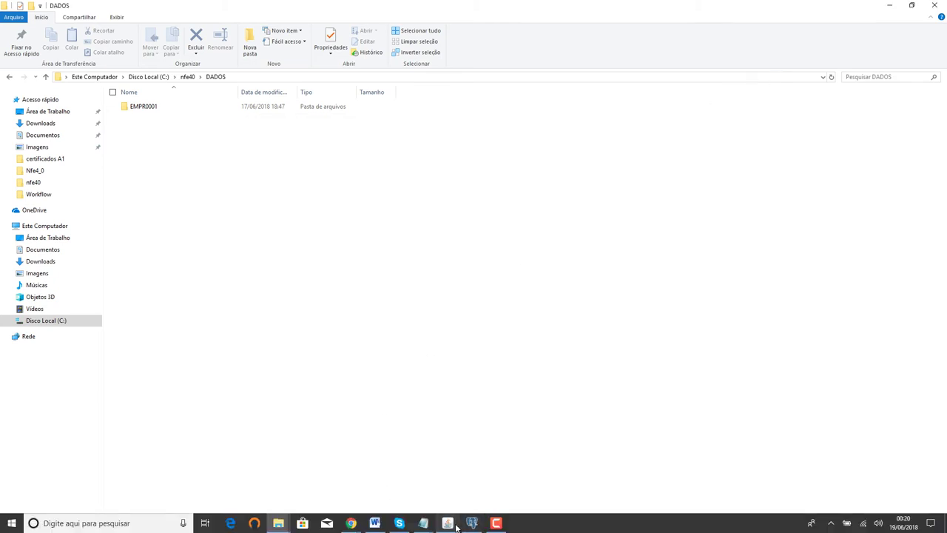
pyautogui.click(448, 523)
pyautogui.click(335, 63)
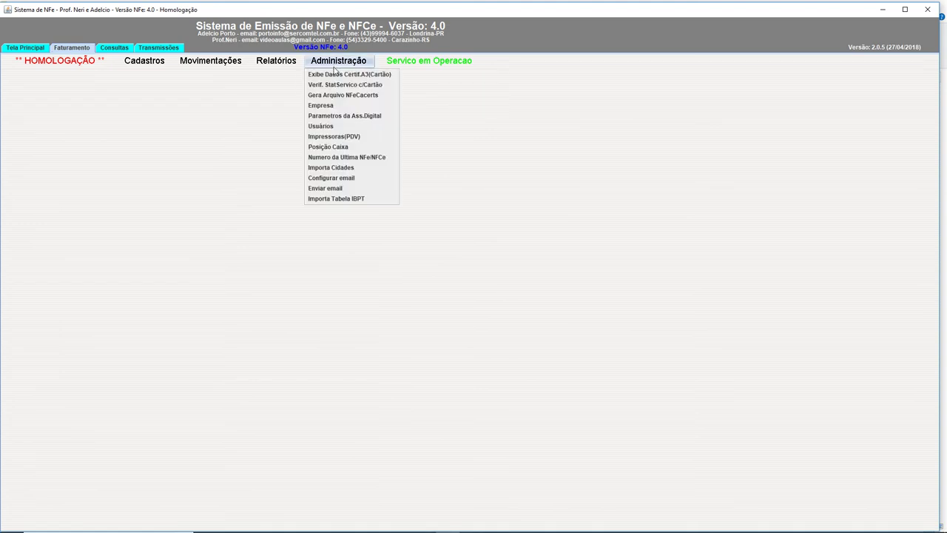
# Step: Review the Feijao com Arroz record in Administração > Empresa, then close it
pyautogui.click(336, 106)
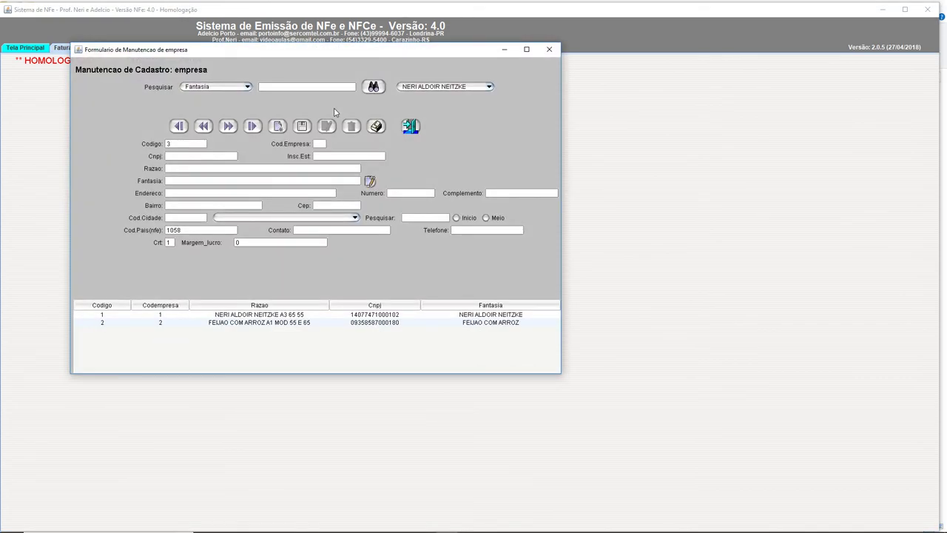
pyautogui.click(308, 323)
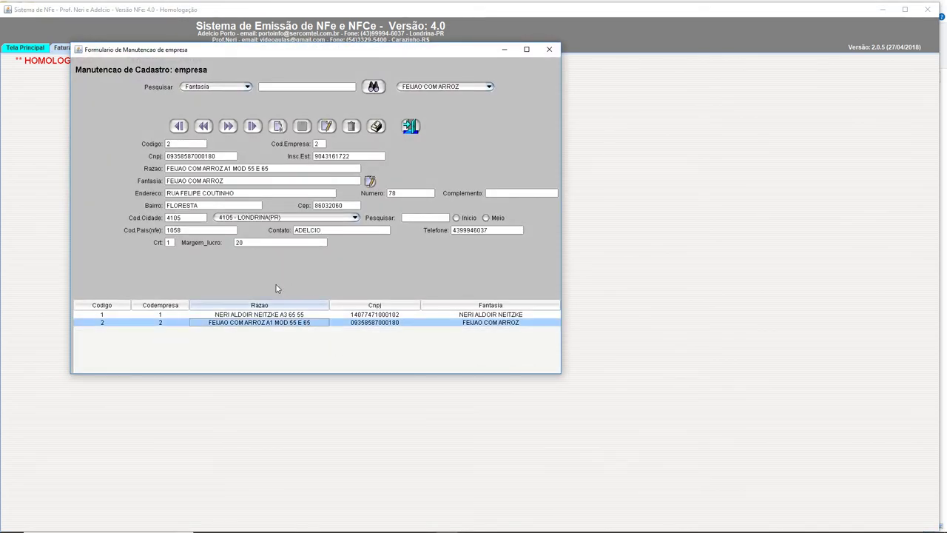
pyautogui.click(549, 48)
# Step: Open Parametros da Ass.Digital and load company 2's record from grid row 2
pyautogui.click(338, 62)
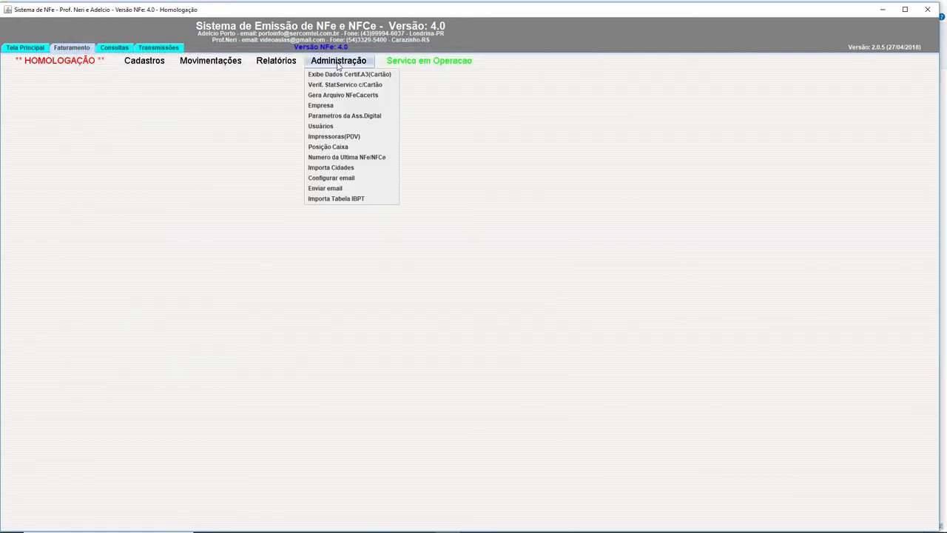
pyautogui.click(374, 117)
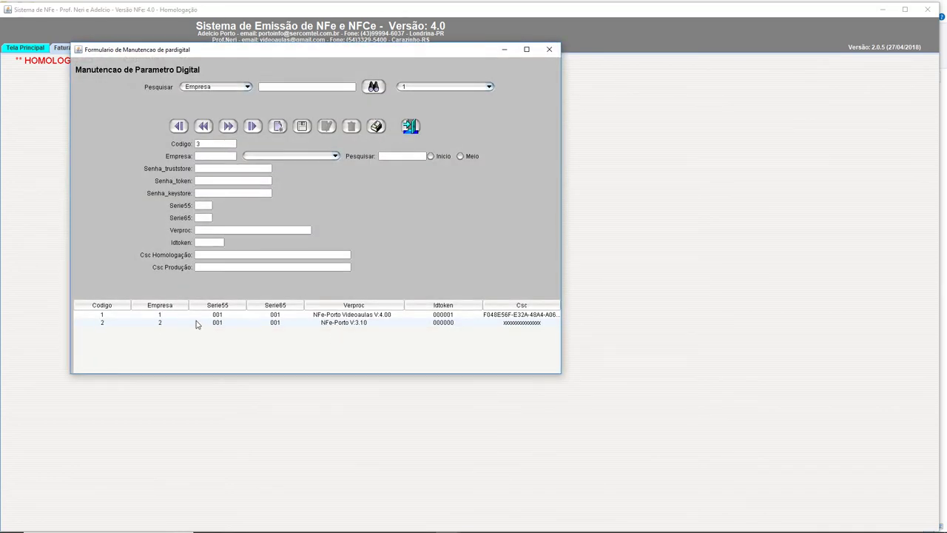
pyautogui.click(220, 327)
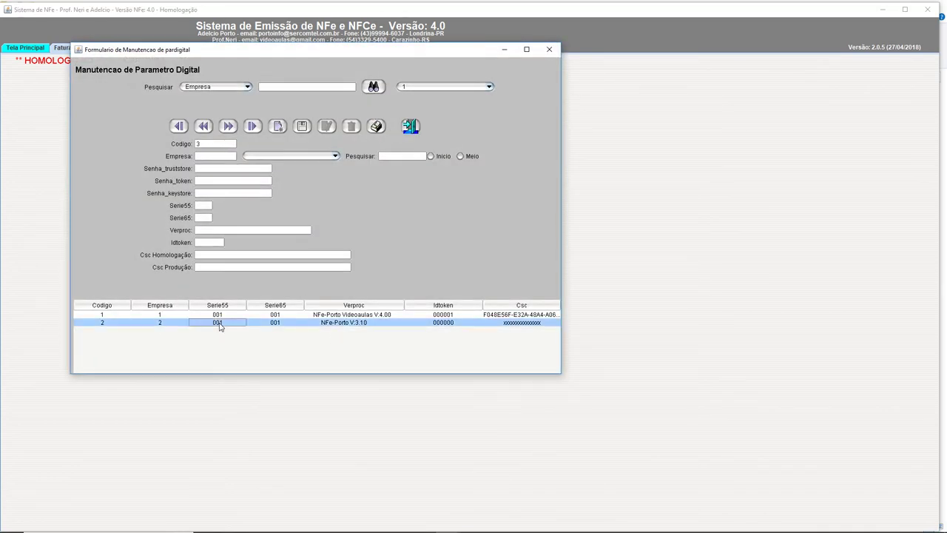
pyautogui.click(348, 318)
pyautogui.click(349, 323)
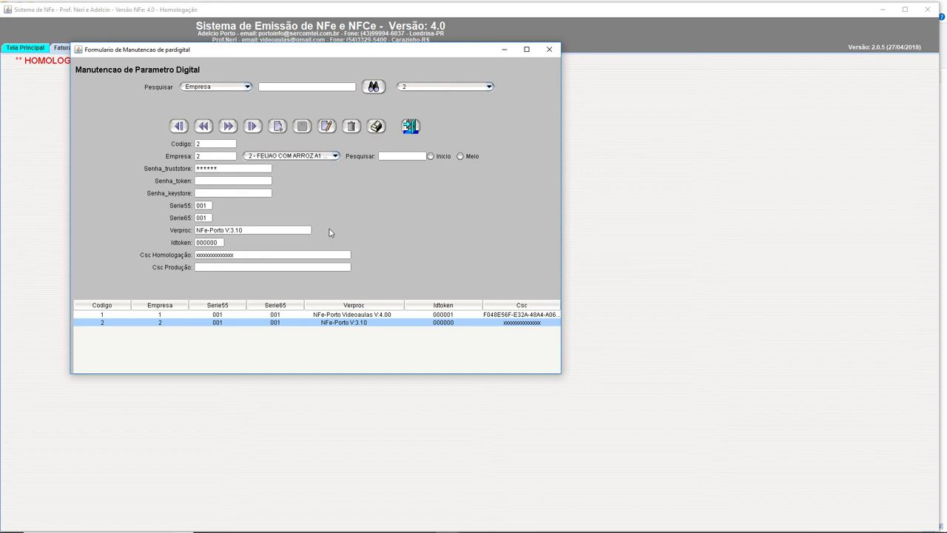
# Step: Change the Idtoken to 000001 and try replacing the Serie55 value
pyautogui.press('BackSpace')
pyautogui.write('1')
pyautogui.click(201, 206)
pyautogui.moveTo(210, 206); pyautogui.dragTo(173, 208)
pyautogui.click(209, 206)
pyautogui.moveTo(206, 205); pyautogui.dragTo(170, 210)
pyautogui.write('78')
# Step: Adjust the Serie65 field and enter the keystore password in Senha_keystore
pyautogui.press('Tab')
pyautogui.moveTo(400, 524)
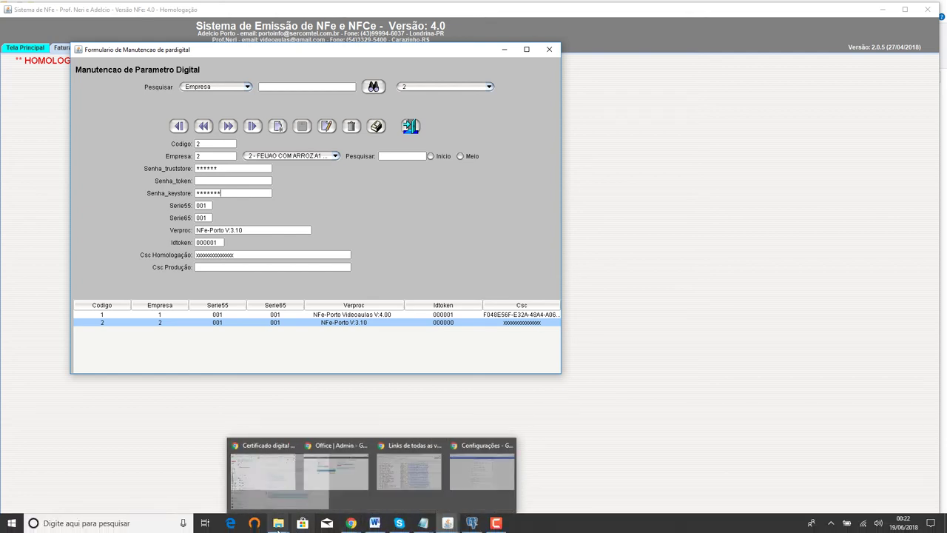
pyautogui.moveTo(278, 523)
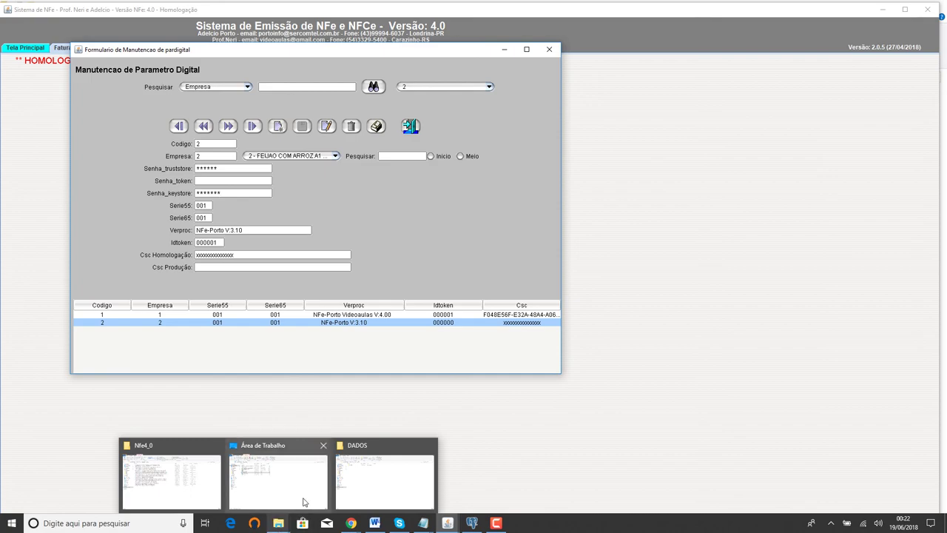
# Step: In the DADOS Explorer window, go up to nfe40 and inspect the certificate files in certificados A1
pyautogui.click(379, 482)
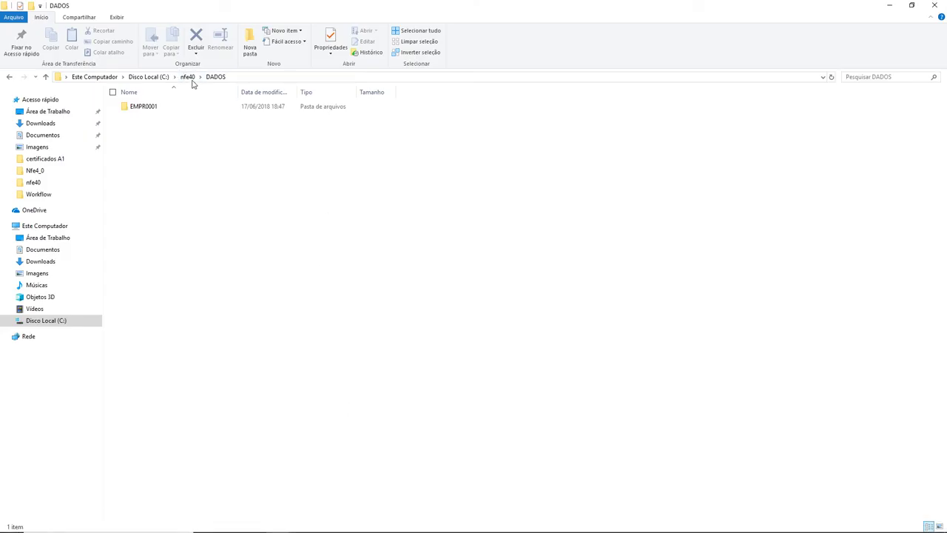
pyautogui.click(185, 77)
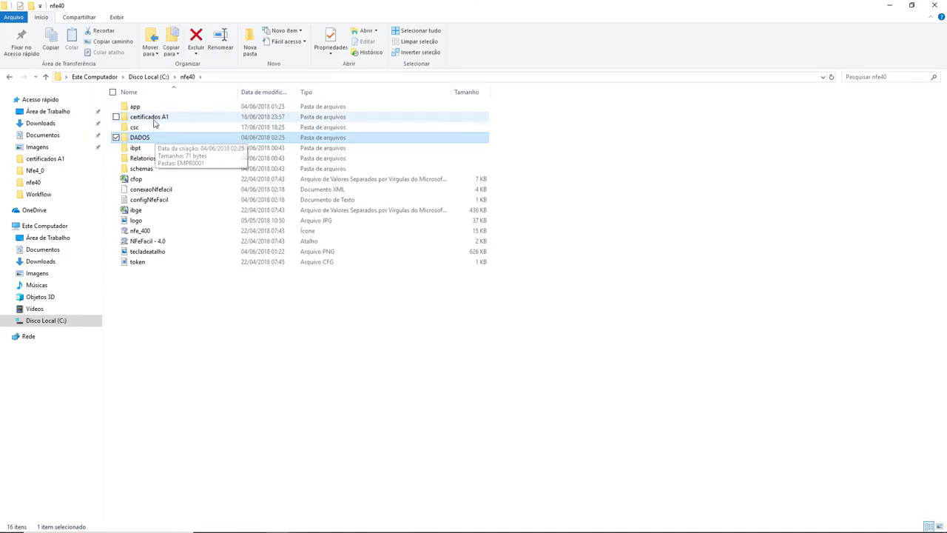
pyautogui.doubleClick(150, 119)
pyautogui.click(151, 120)
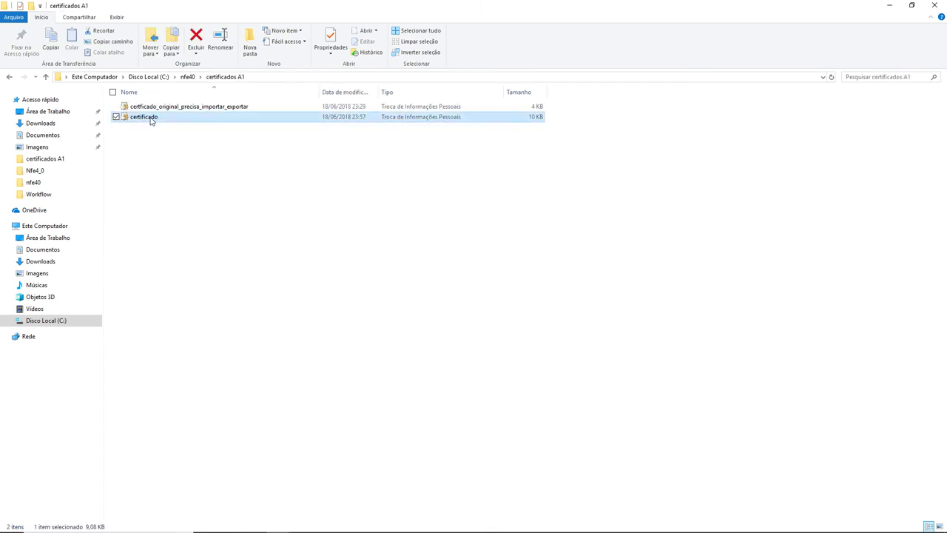
pyautogui.click(154, 110)
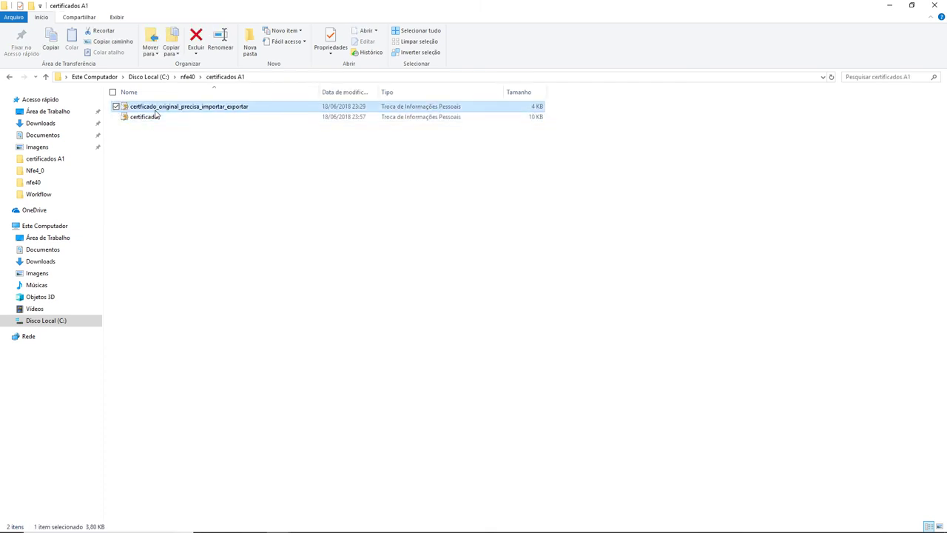
pyautogui.click(132, 120)
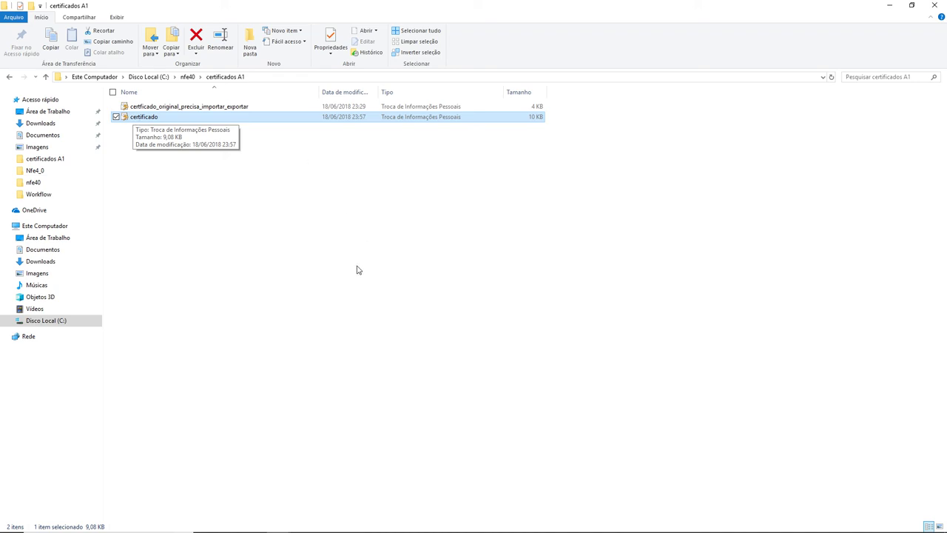
pyautogui.hotkey('alt', 'Tab')
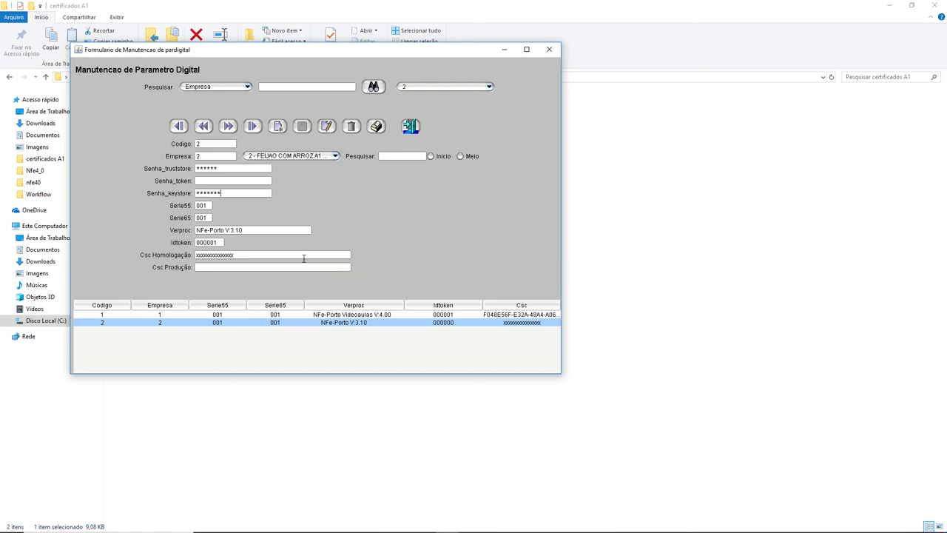
pyautogui.moveTo(422, 527)
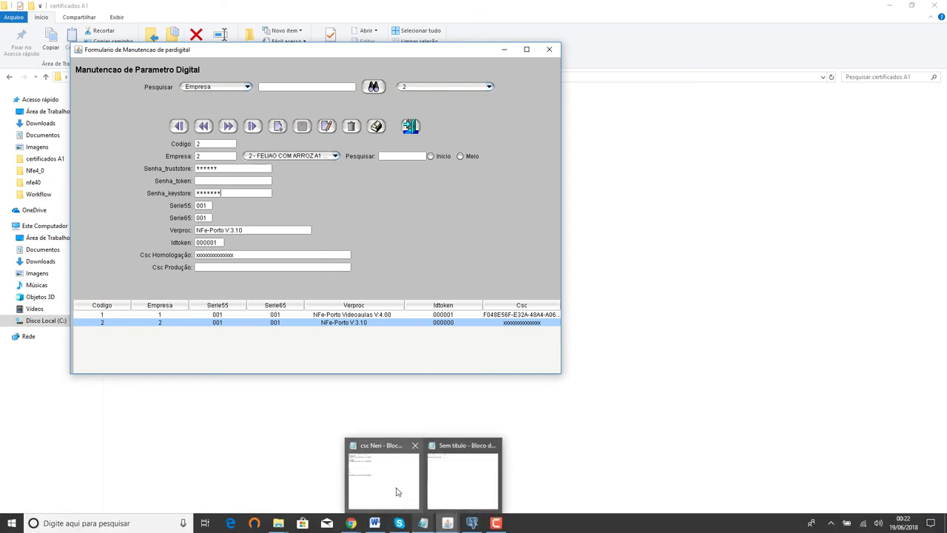
# Step: Copy the A1 CSC code from the notes file into the Csc Homologação field
pyautogui.click(395, 491)
pyautogui.click(607, 347)
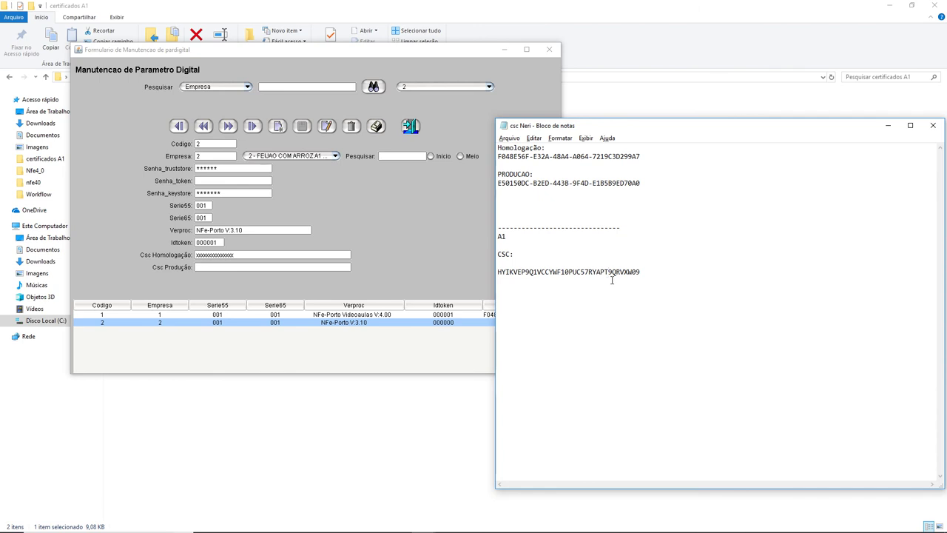
pyautogui.moveTo(645, 270); pyautogui.dragTo(492, 274)
pyautogui.hotkey('ctrl', 'c')
pyautogui.rightClick(534, 271)
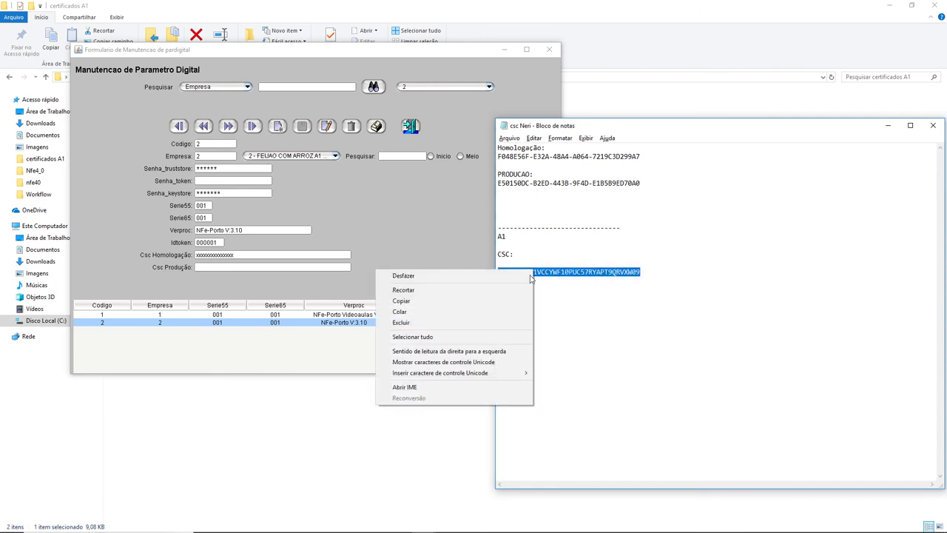
pyautogui.click(400, 302)
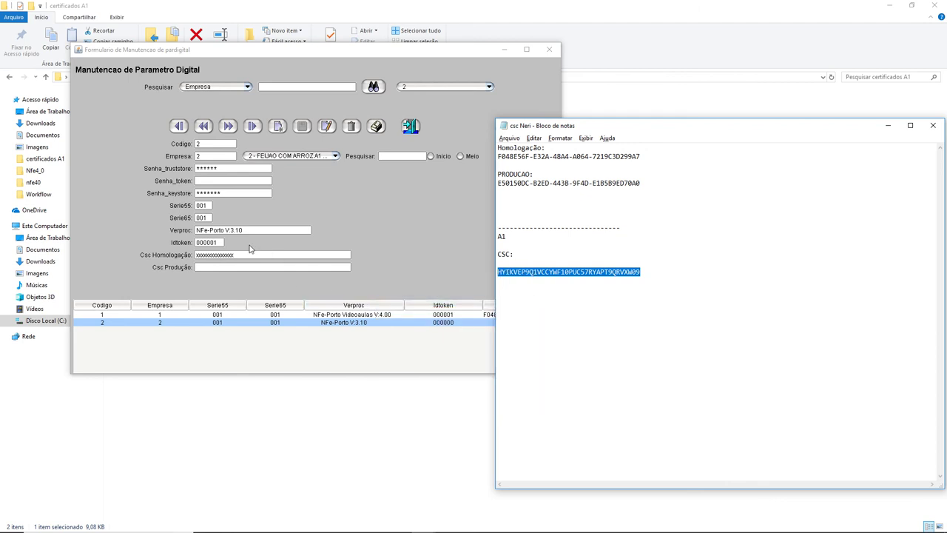
pyautogui.click(258, 255)
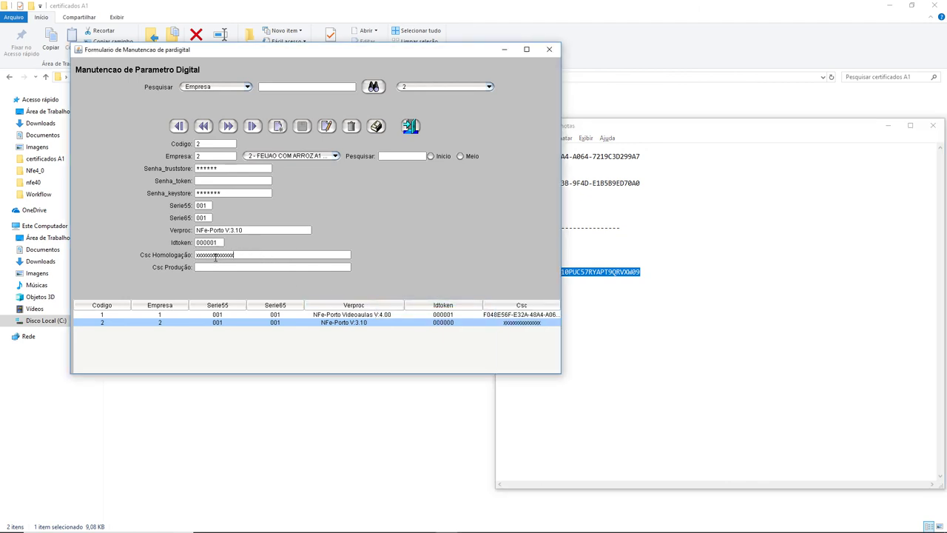
pyautogui.doubleClick(215, 256)
pyautogui.press('BackSpace')
pyautogui.hotkey('ctrl', 'v')
# Step: Save company 2's parameters with Alterar, then reload row 2 to verify the CSC
pyautogui.click(326, 126)
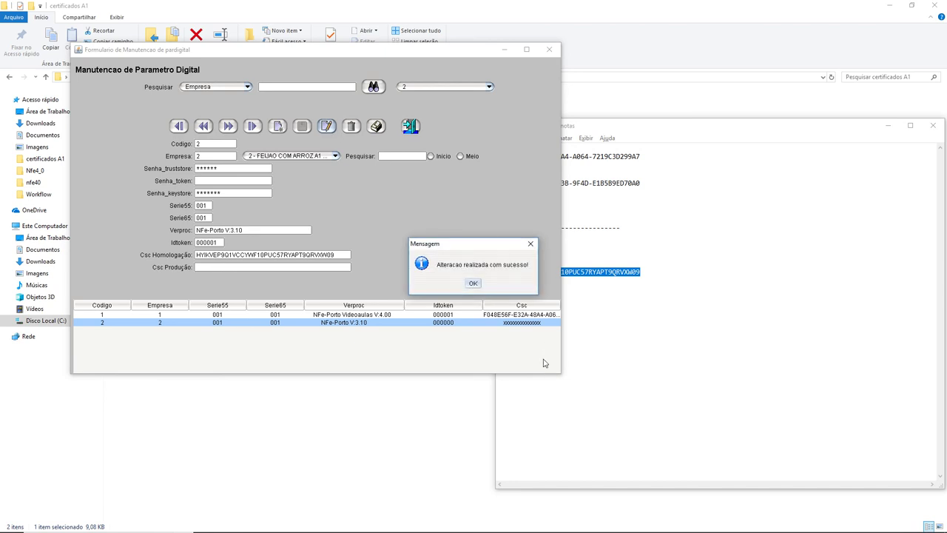
pyautogui.click(473, 283)
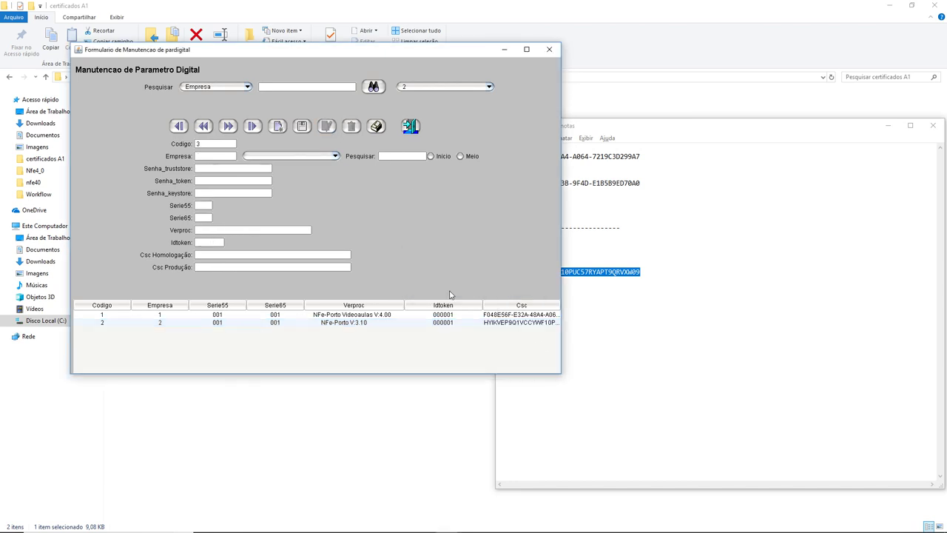
pyautogui.click(342, 324)
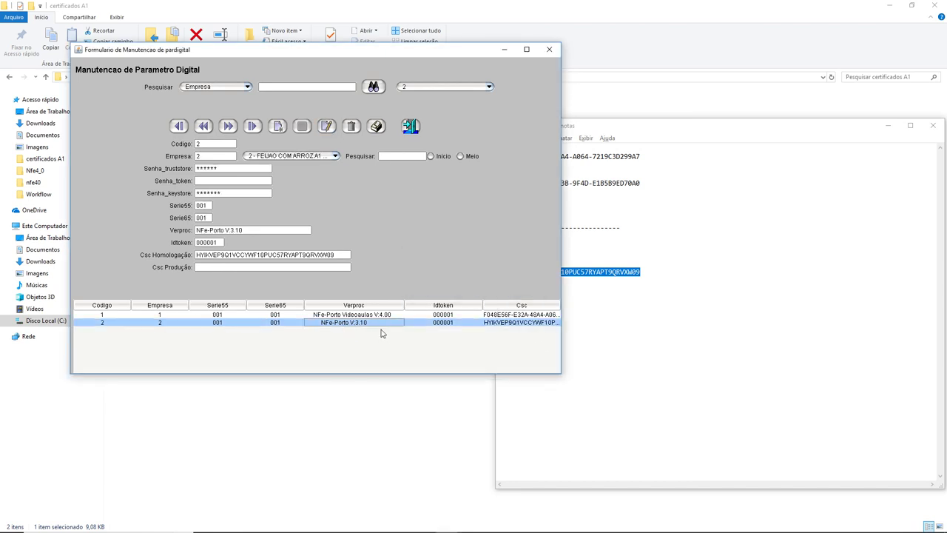
pyautogui.click(253, 267)
pyautogui.doubleClick(324, 254)
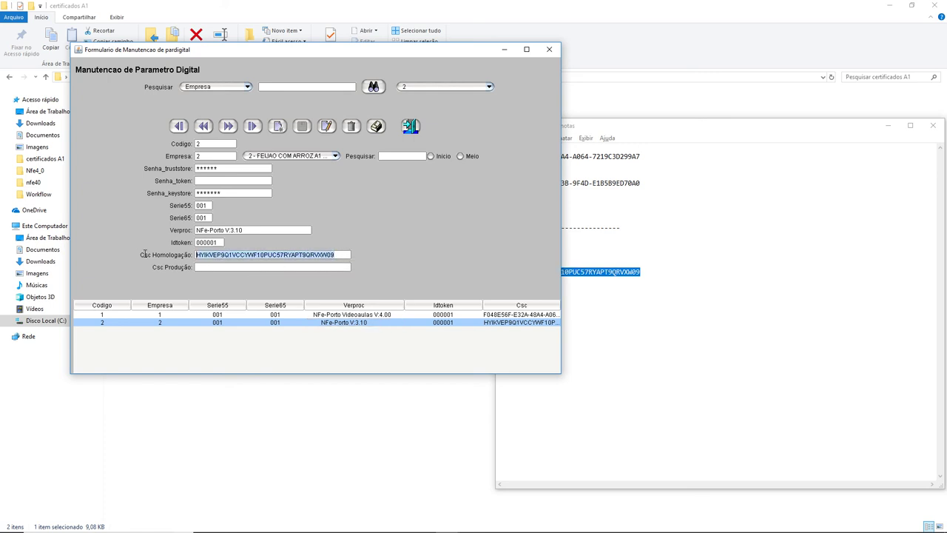
pyautogui.click(291, 267)
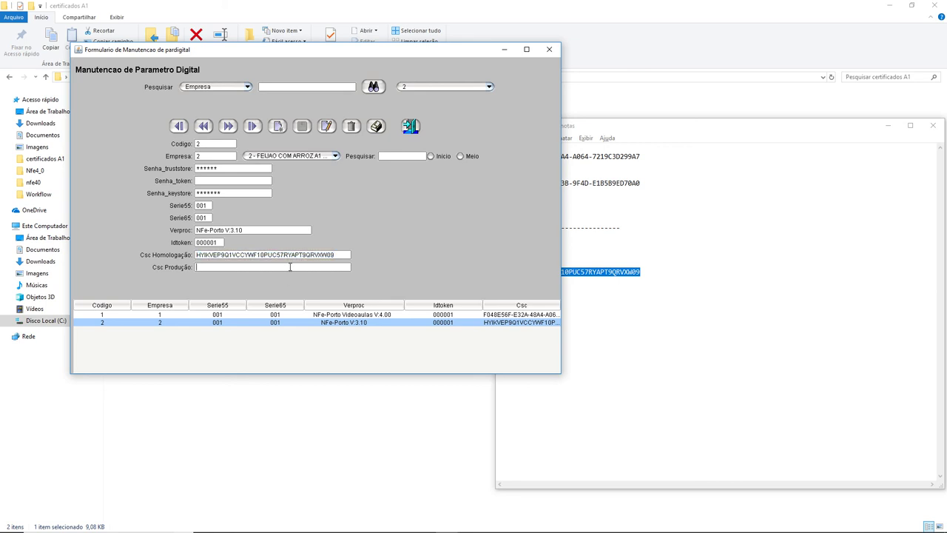